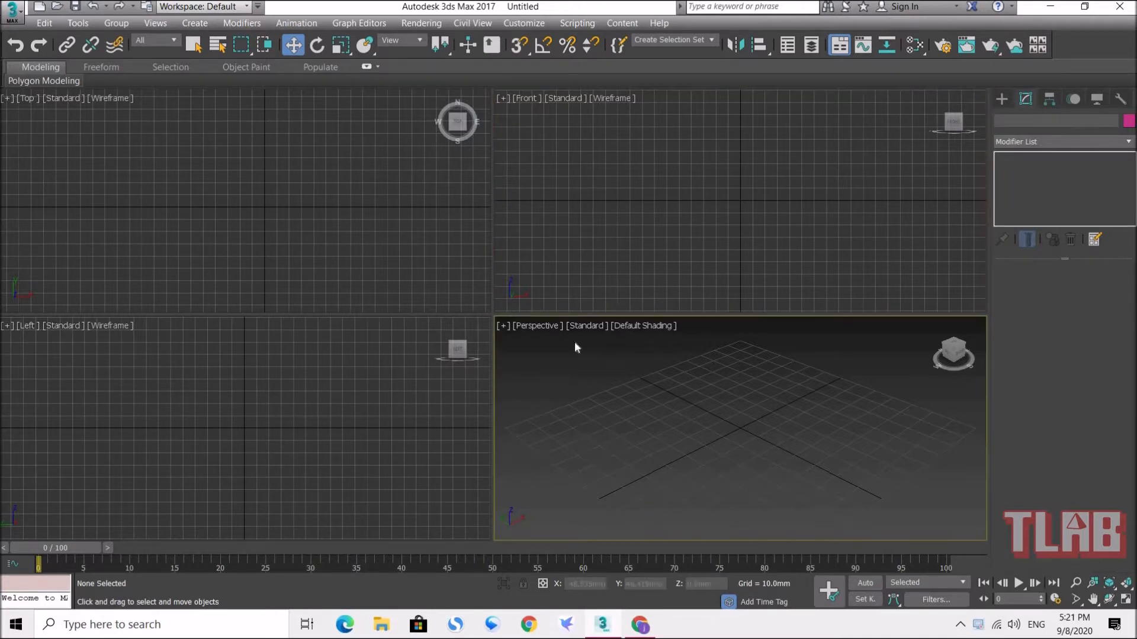
Activate the Top, Front, Left and Perspective viewports in turn to compare the four views
left_click(311, 255)
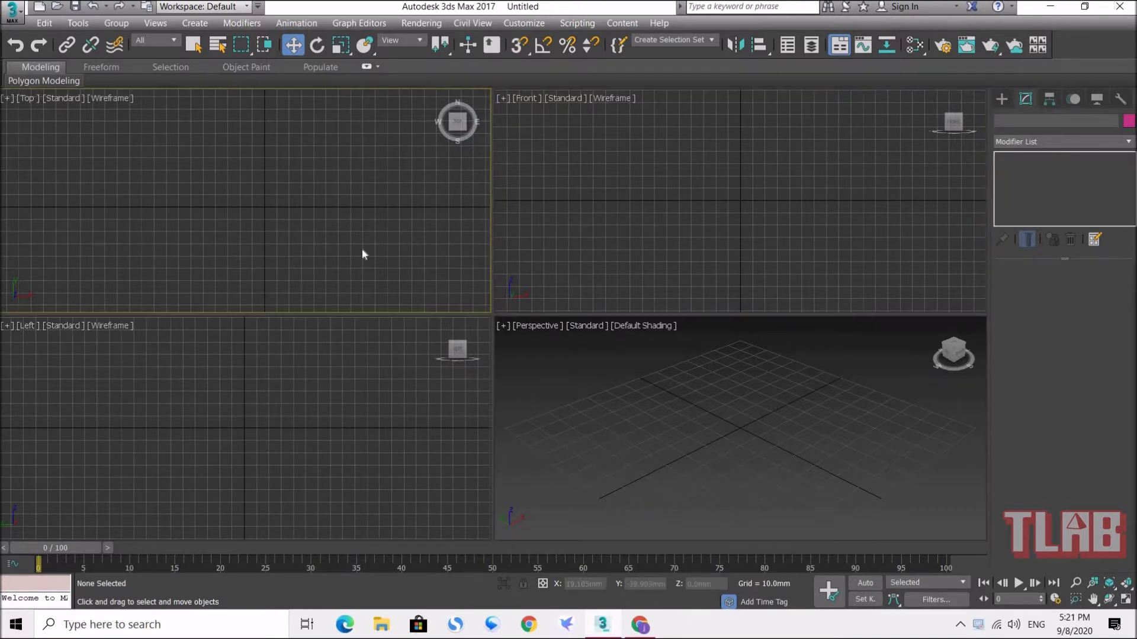
left_click(574, 237)
left_click(137, 154)
left_click(712, 204)
left_click(294, 408)
left_click(664, 424)
left_click(680, 216)
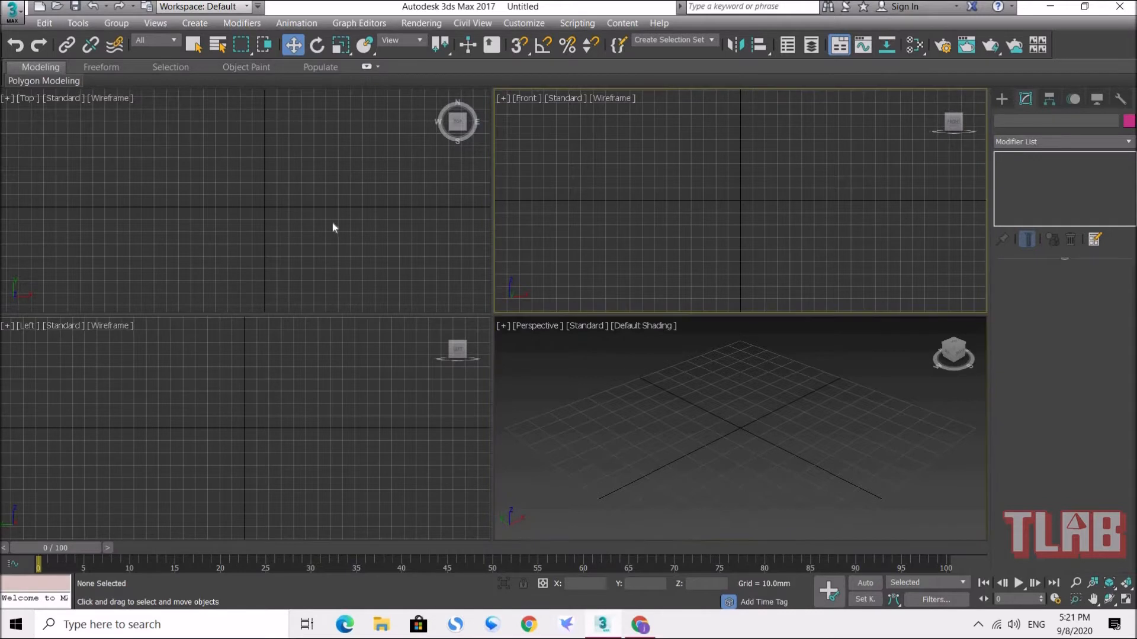
left_click(331, 224)
left_click(589, 214)
left_click(604, 442)
left_click(394, 467)
left_click(400, 226)
left_click(543, 223)
left_click(489, 230)
left_click(498, 232)
left_click(399, 397)
left_click(619, 423)
left_click(75, 138)
left_click(574, 159)
left_click(131, 385)
left_click(650, 411)
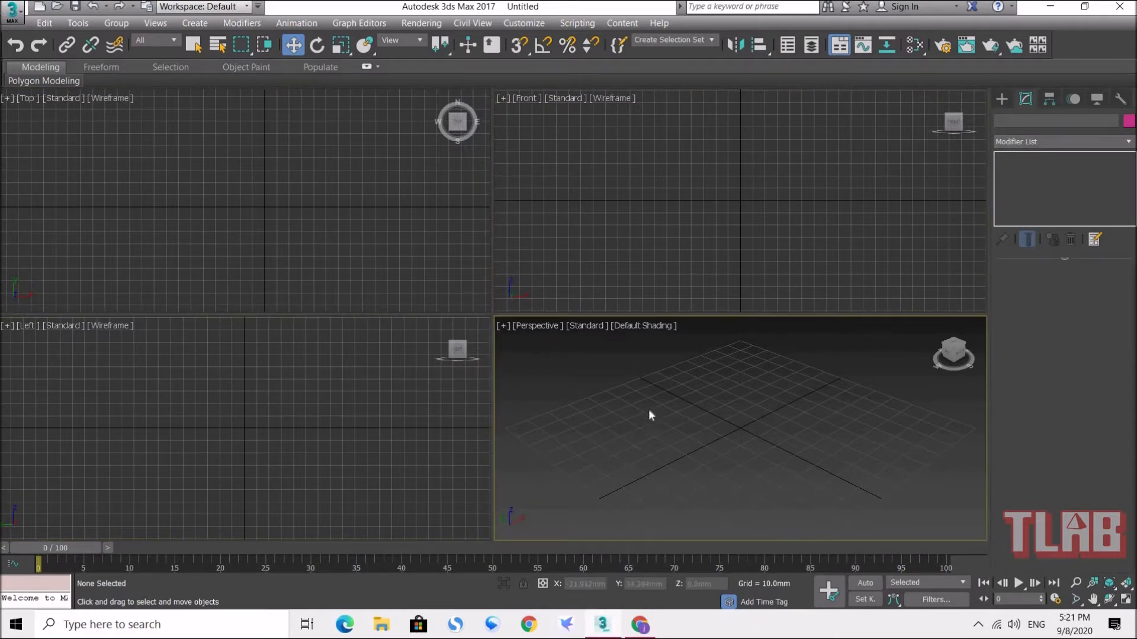
left_click(636, 221)
left_click(381, 240)
left_click(322, 385)
left_click(357, 244)
left_click(631, 307)
left_click(608, 397)
Open the viewport configuration from the background settings and show its Layout options, moving the dialog aside
left_click(160, 26)
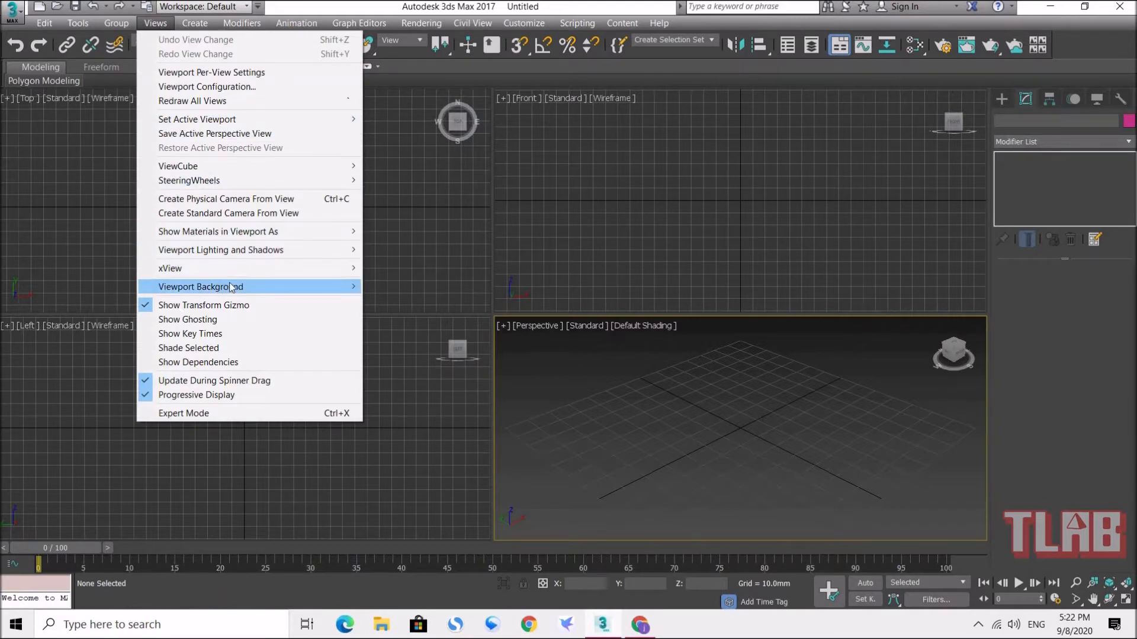
mouse_move(253, 286)
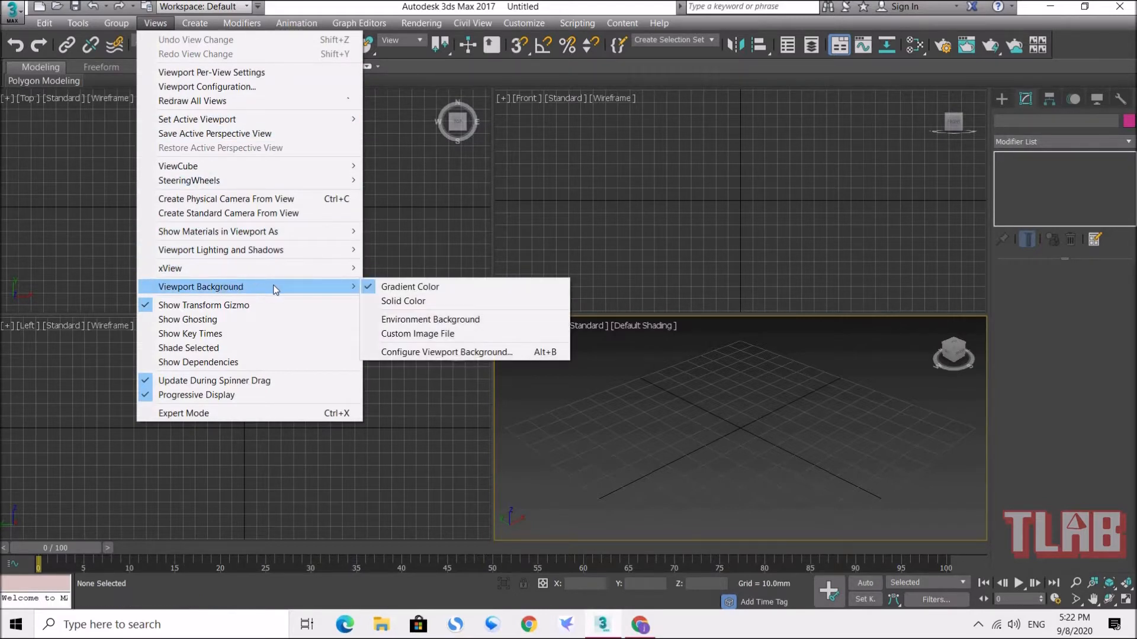
left_click(441, 354)
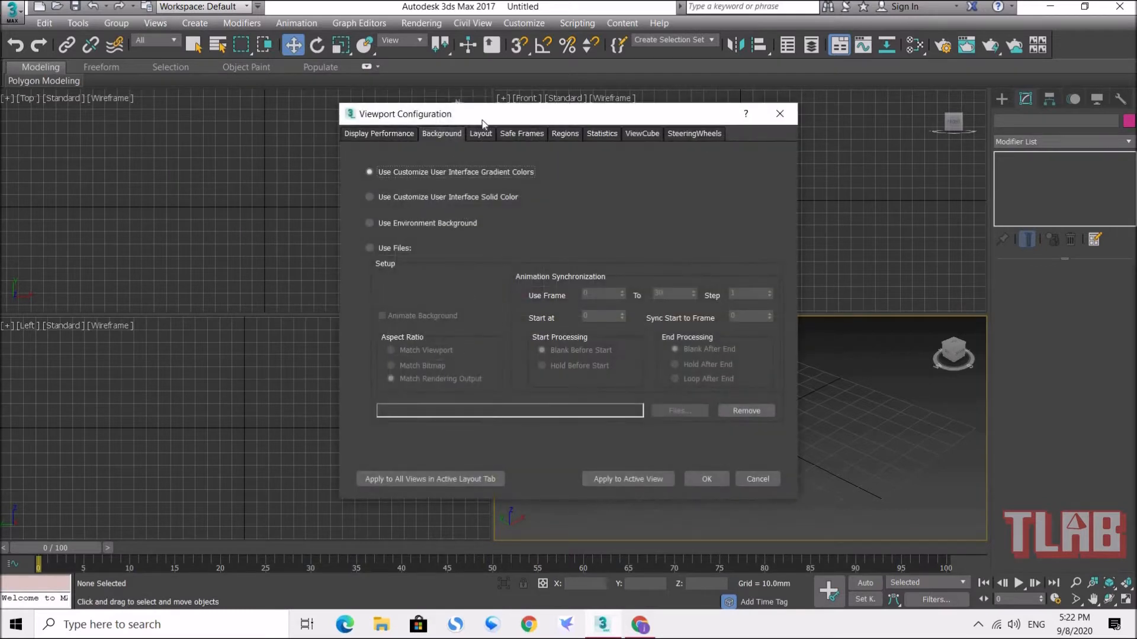
left_click_drag(438, 117, 622, 164)
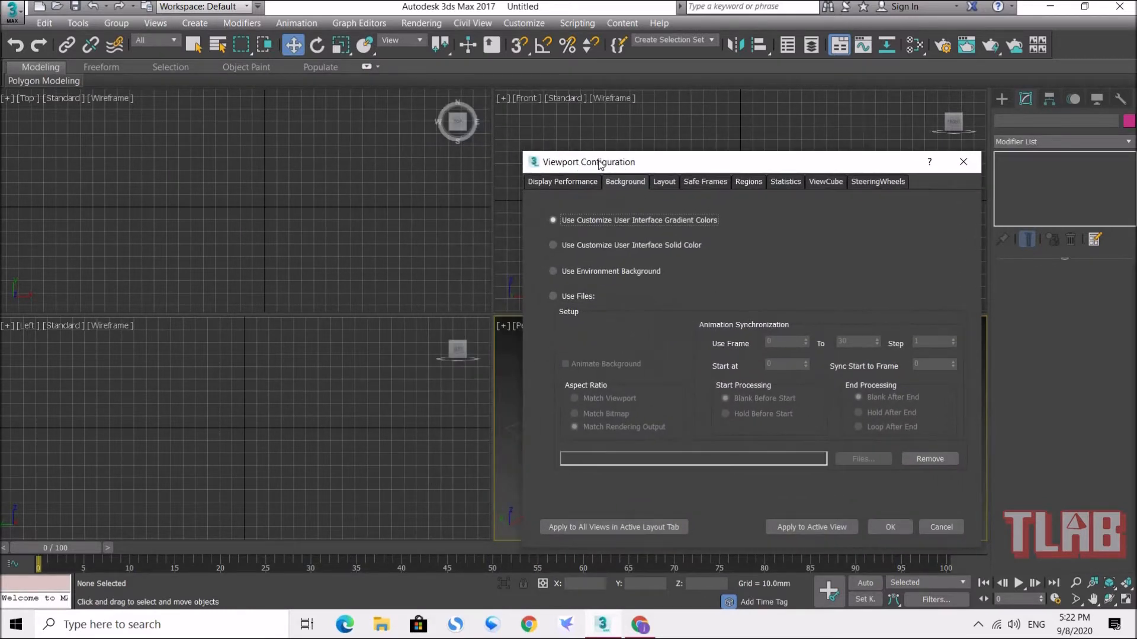
left_click(665, 183)
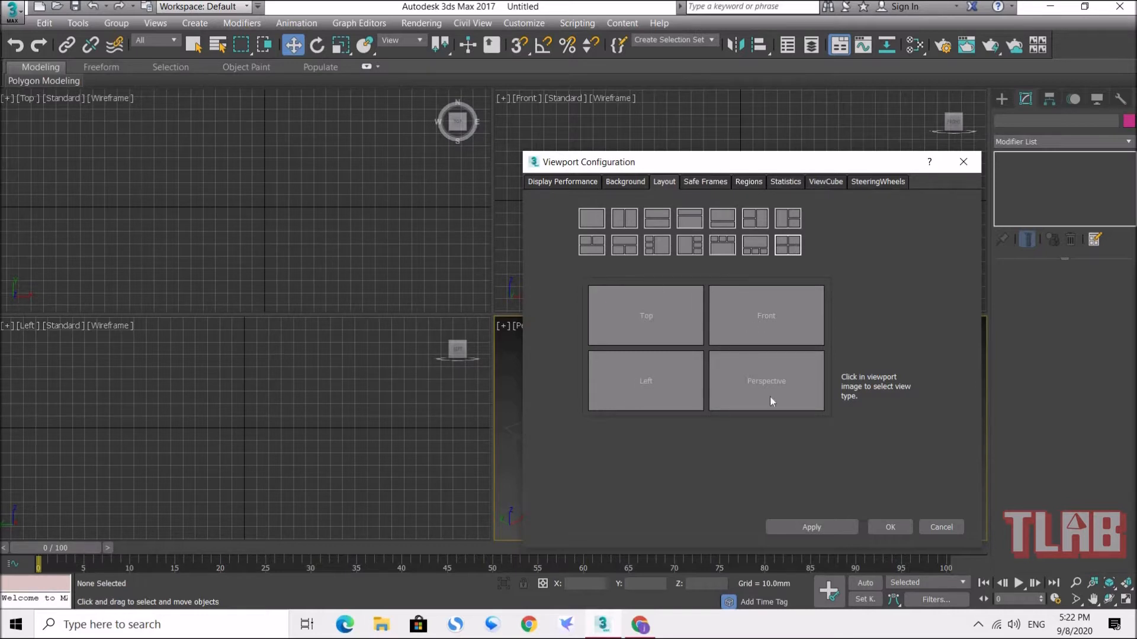
left_click_drag(756, 168, 856, 141)
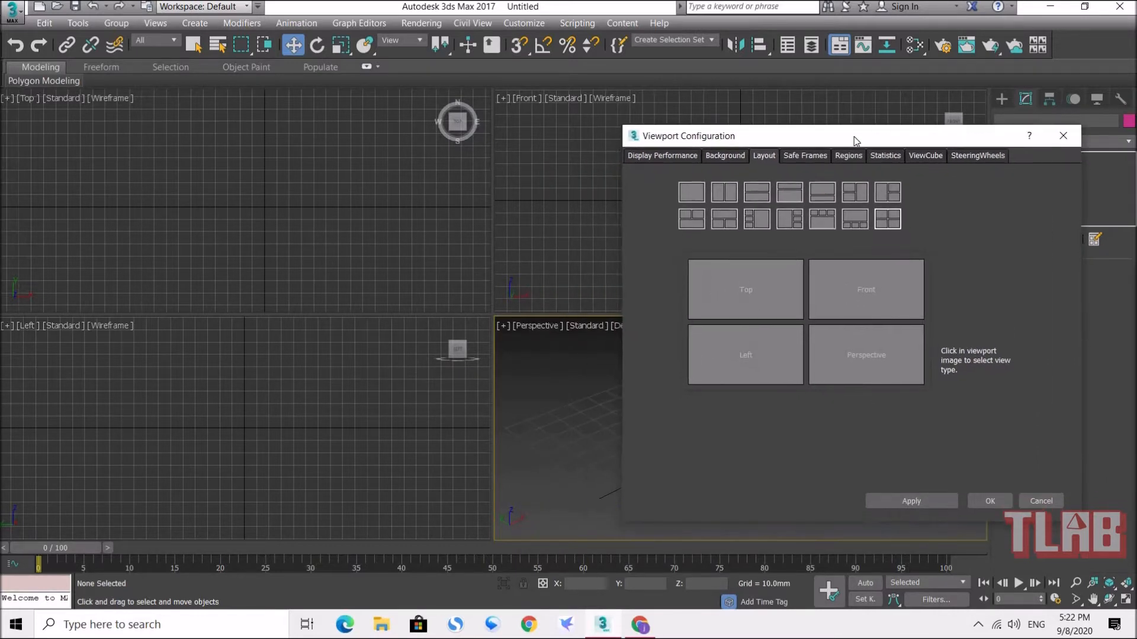
Preview the single-view and two-column viewport layouts, and inspect the view types available for each pane
left_click(693, 195)
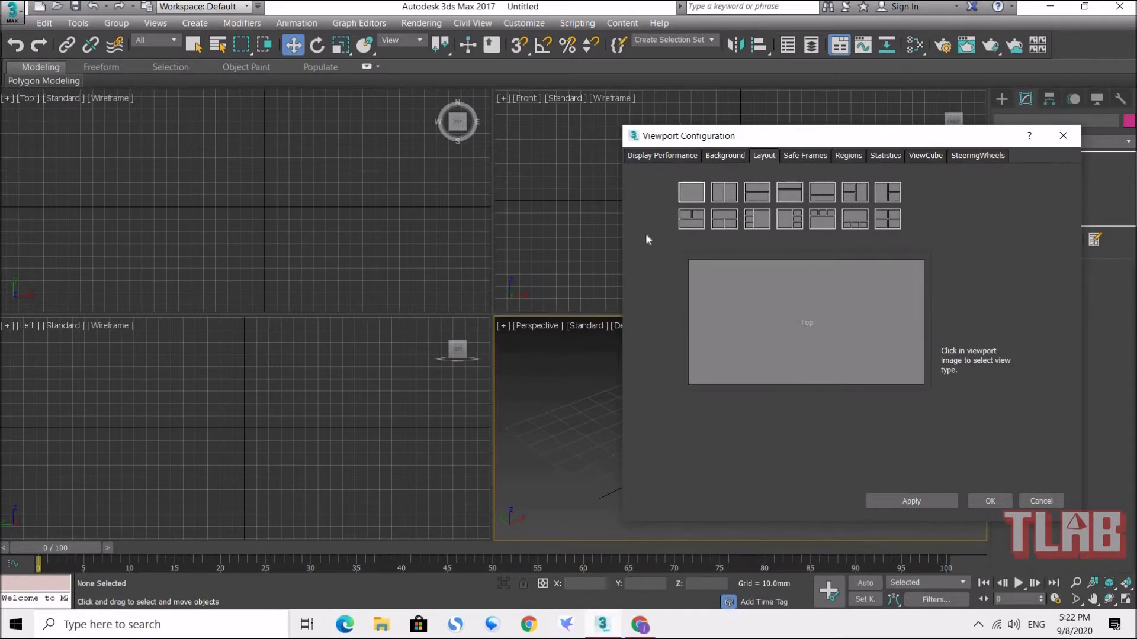
left_click(724, 192)
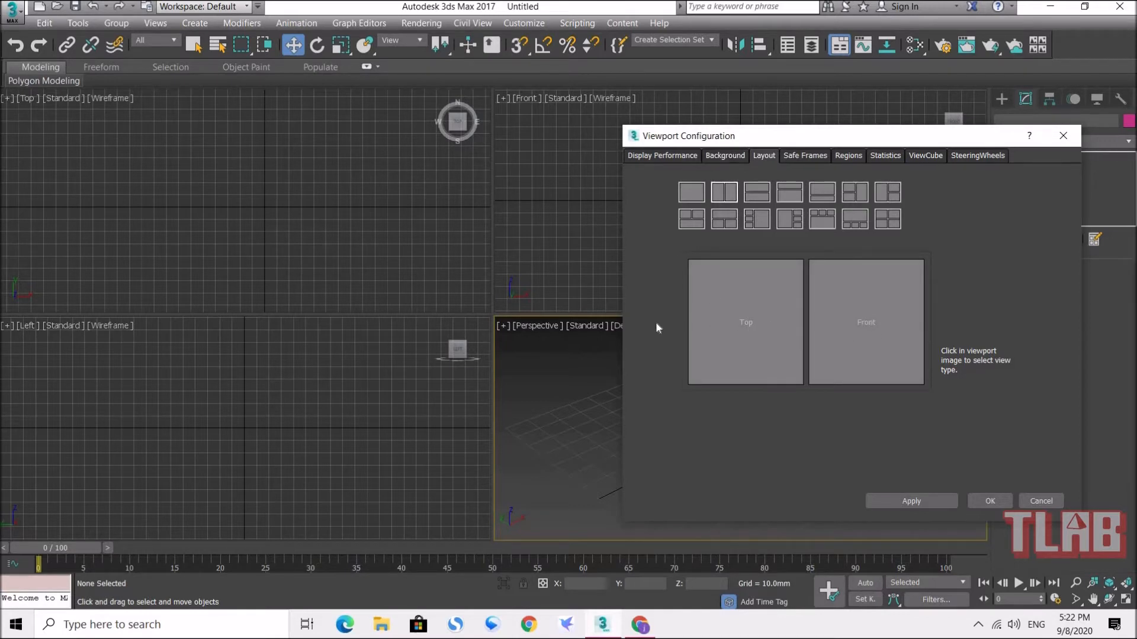
left_click(744, 314)
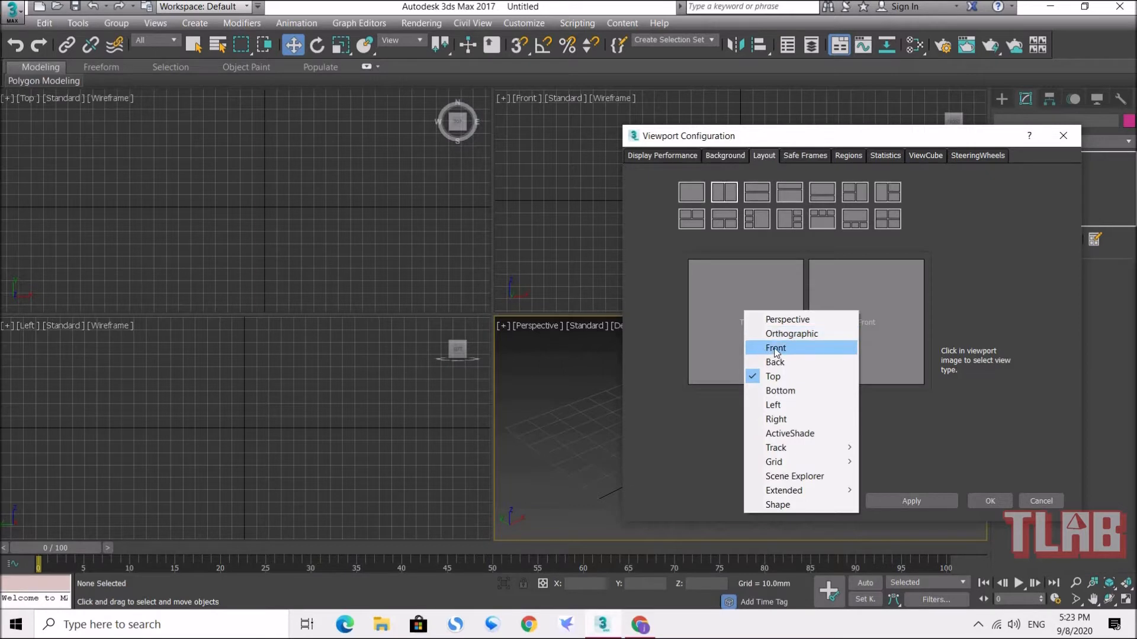
left_click(874, 293)
left_click(848, 312)
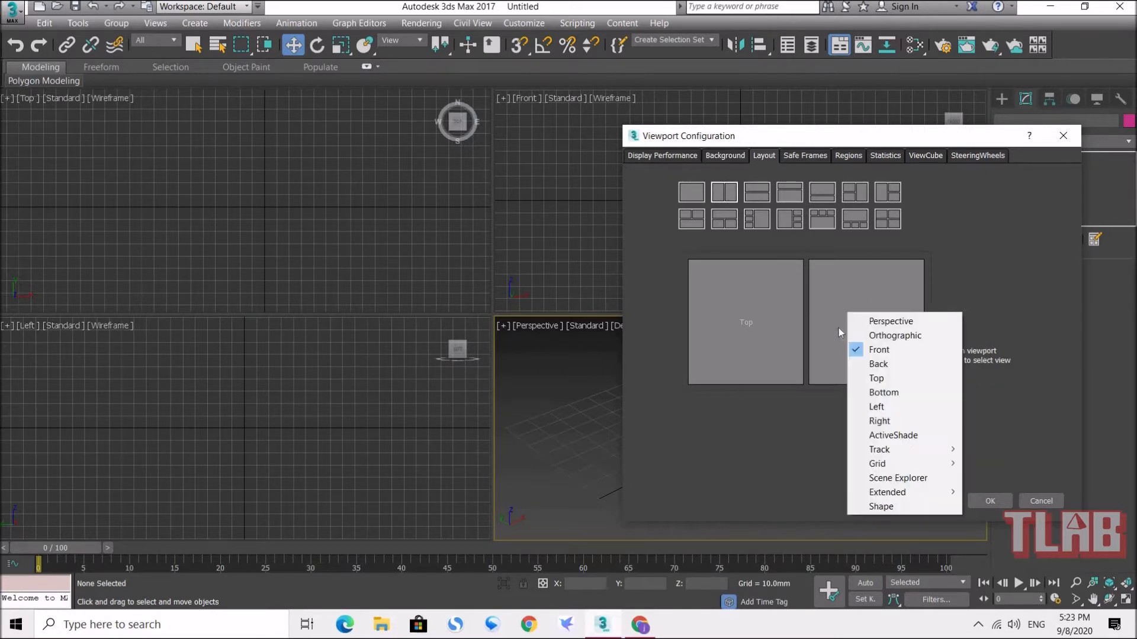
Preview the remaining two-, three- and four-pane viewport layouts in the configuration dialog
left_click(757, 193)
left_click(789, 195)
left_click(823, 199)
left_click(789, 219)
left_click(757, 219)
left_click(724, 220)
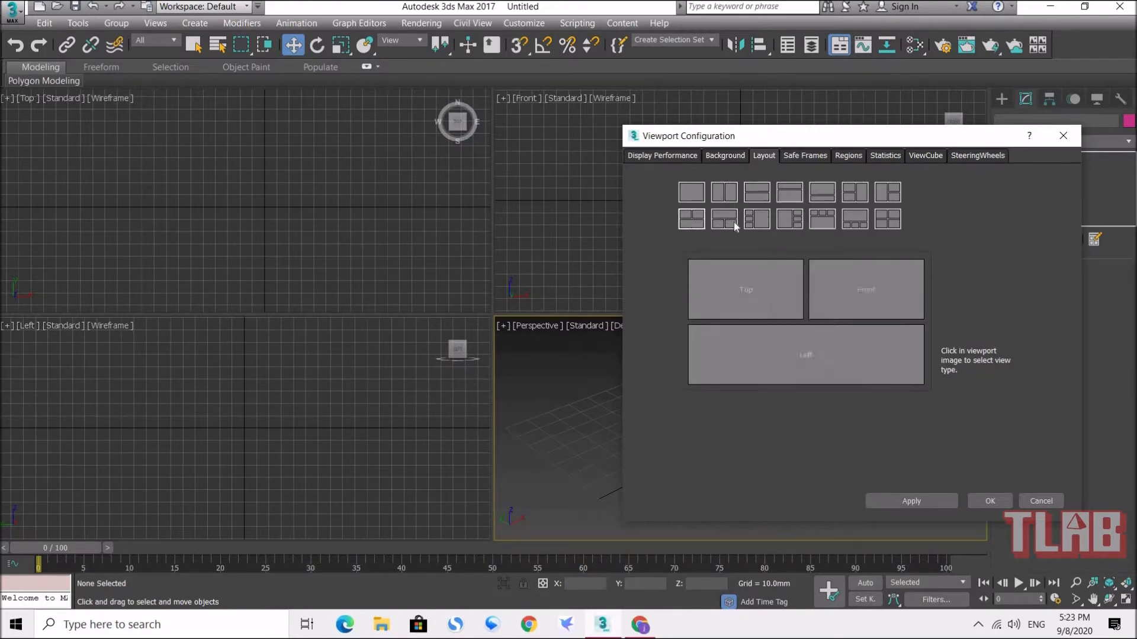
left_click(758, 220)
left_click(789, 219)
left_click(822, 219)
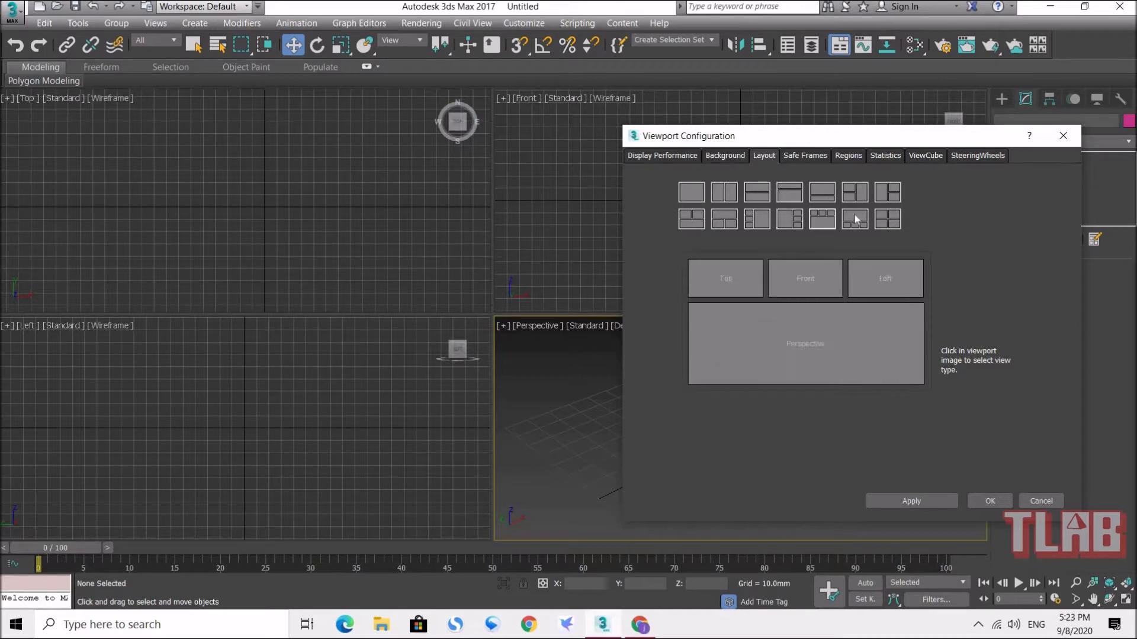
left_click(855, 214)
left_click(854, 195)
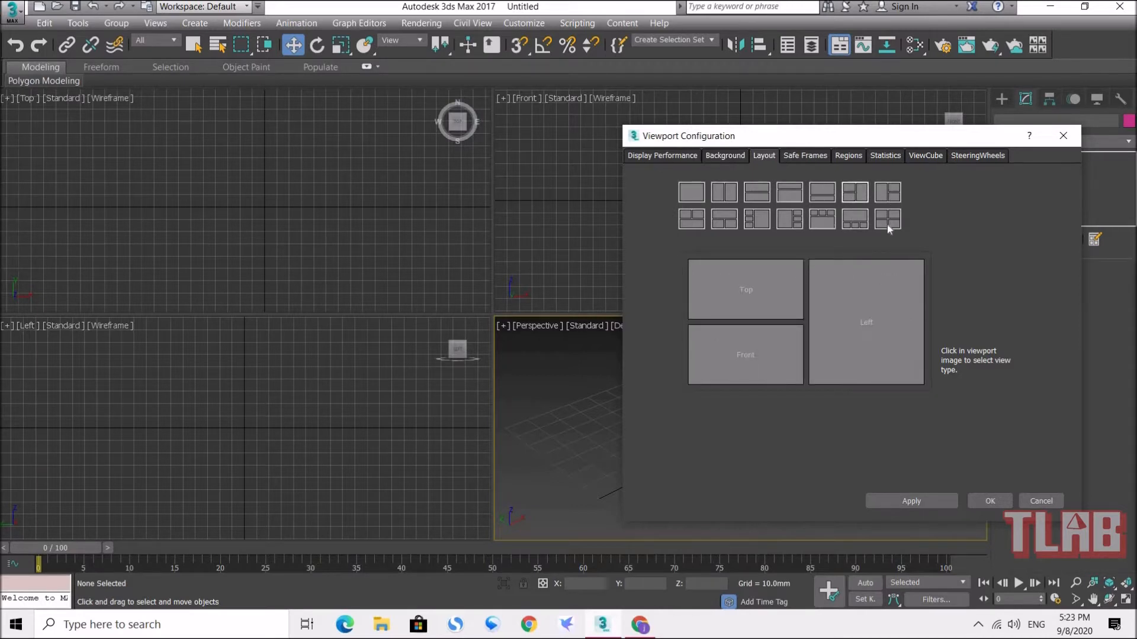
Confirm the four-equal-pane layout with Top, Front, Left and Perspective views, and activate the Front viewport
left_click(882, 221)
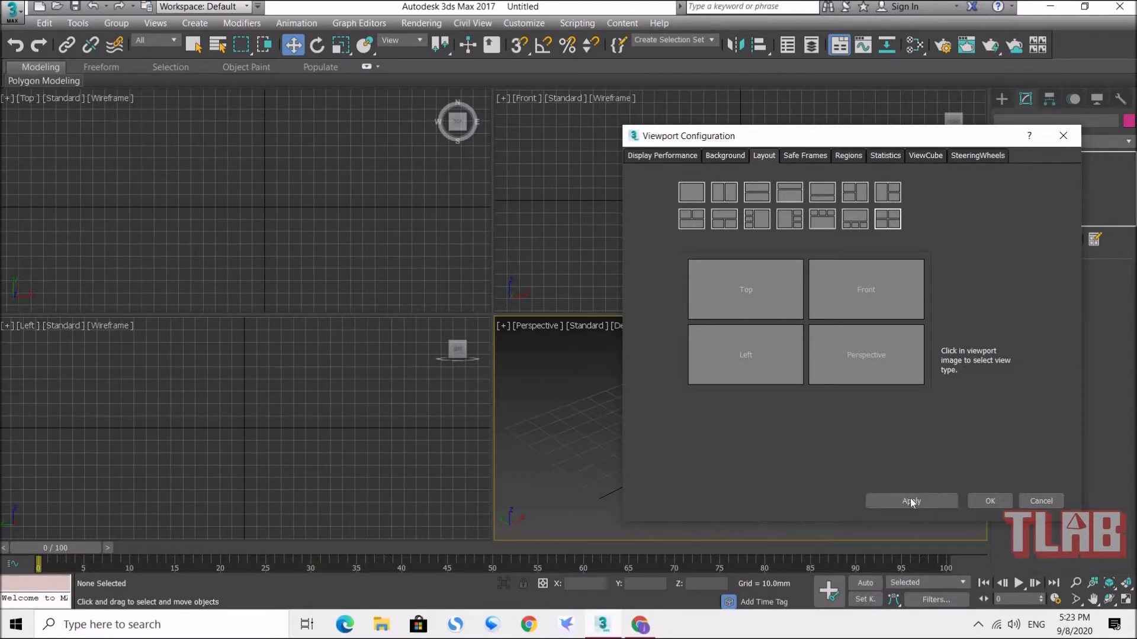
left_click(990, 501)
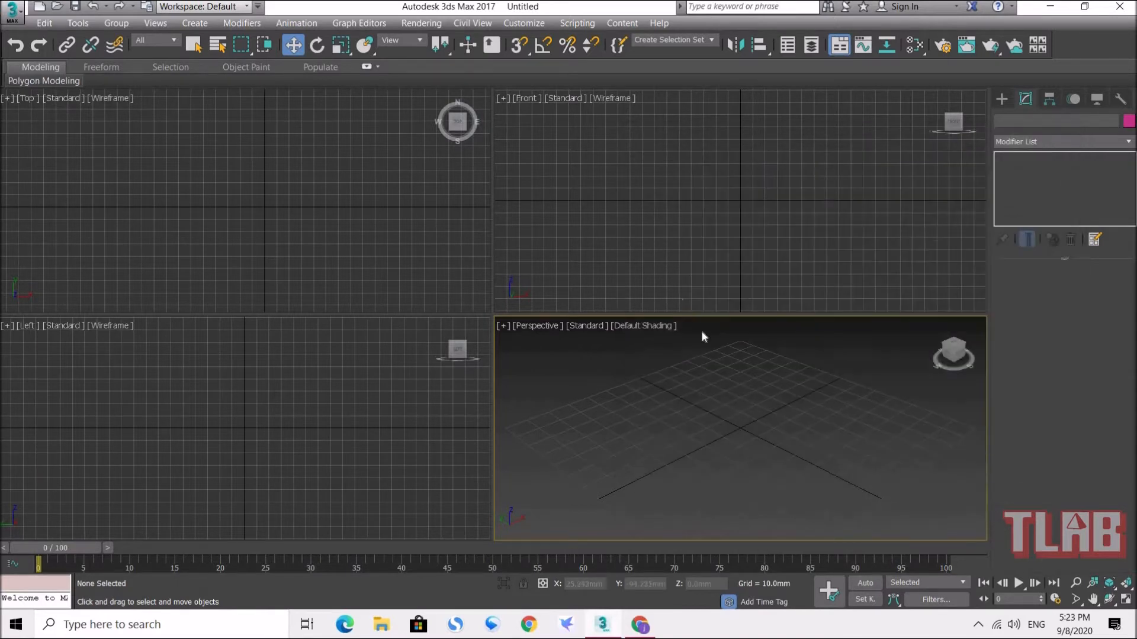
left_click(667, 206)
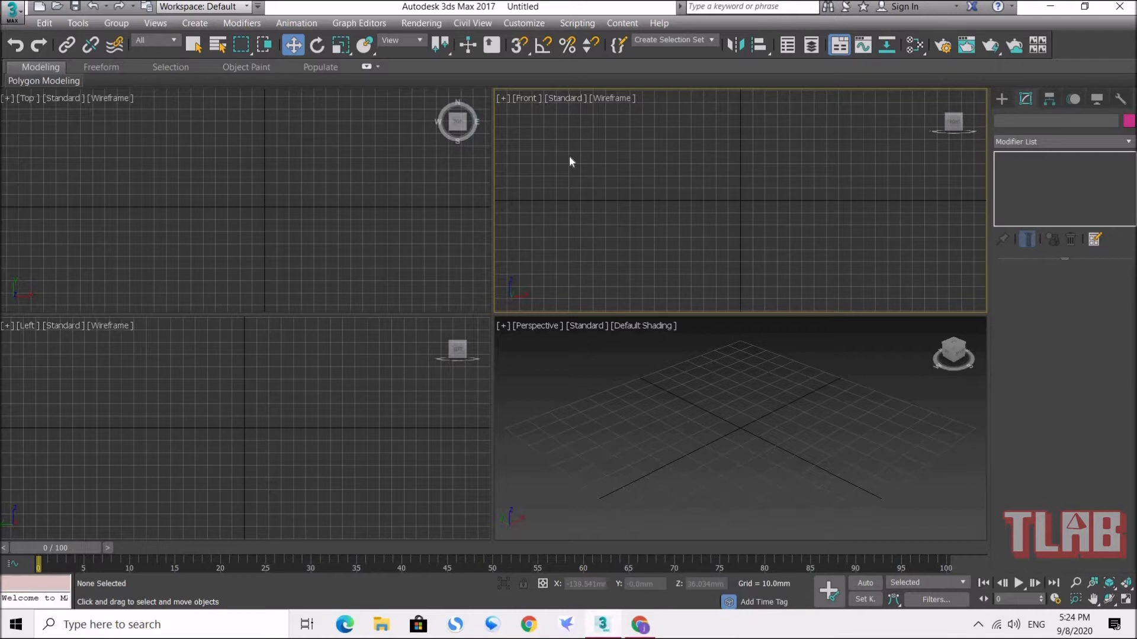
Set the scene undo levels to 500 in the general preferences
left_click(528, 24)
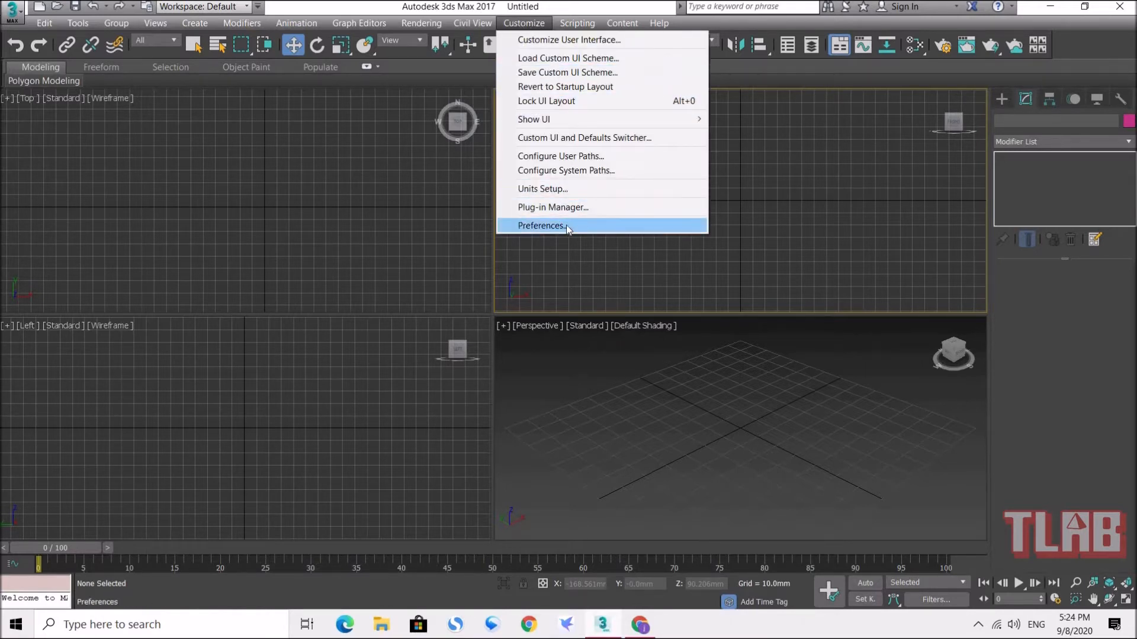
left_click(600, 226)
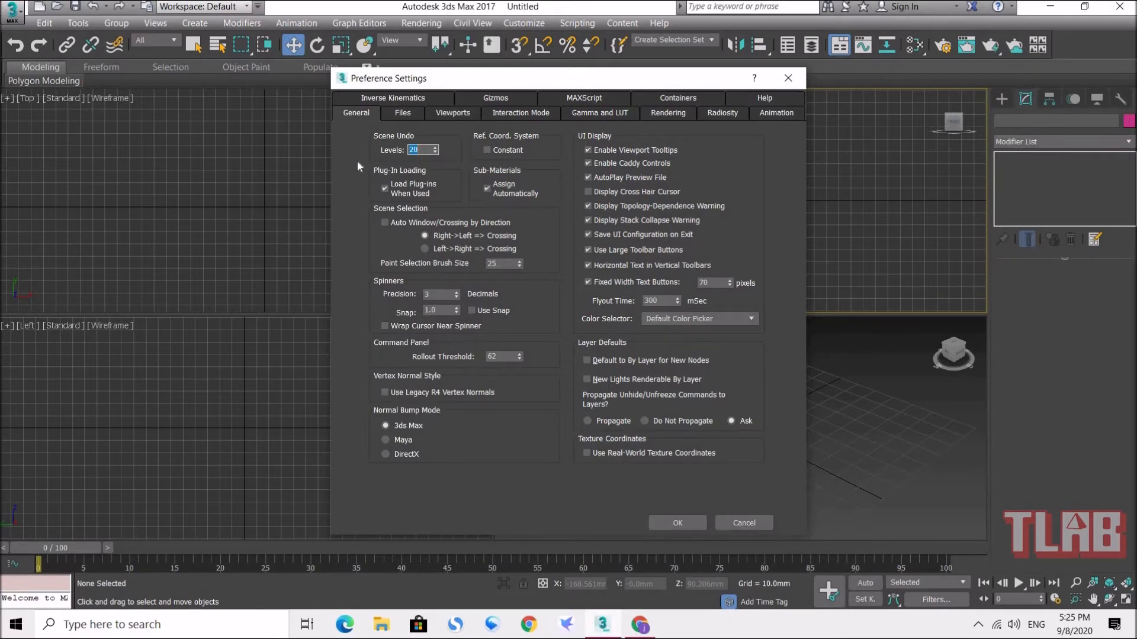
type("500")
Open the number of Autobak files for editing in the Files preferences, and accept the preference settings
left_click(402, 114)
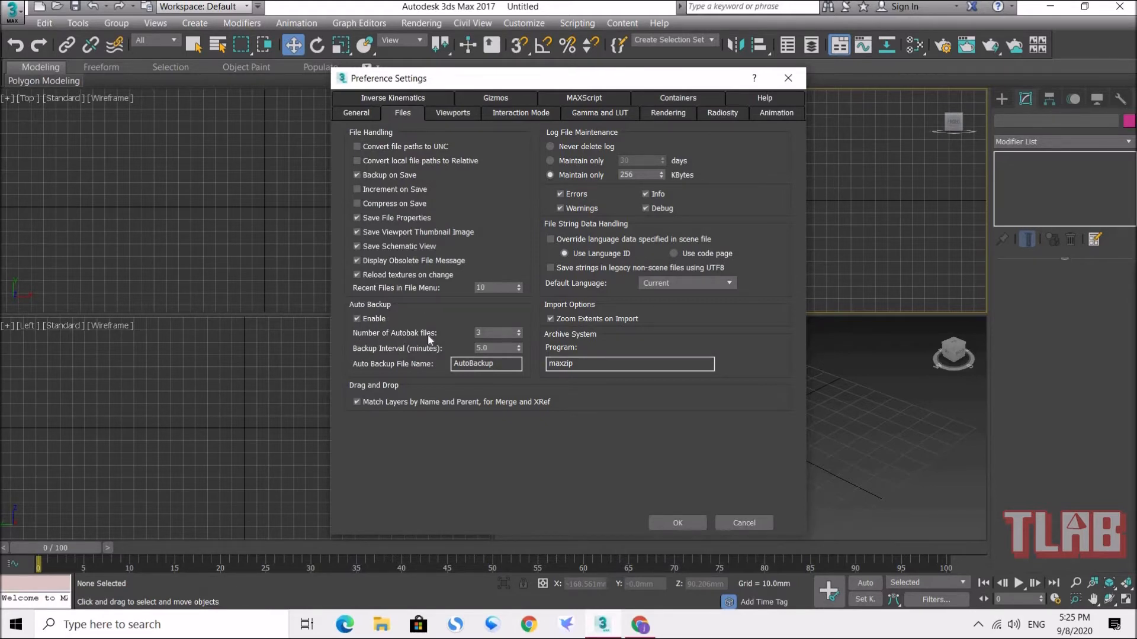
double_click(479, 333)
key("Tab")
left_click(497, 333)
key("Tab")
left_click(683, 524)
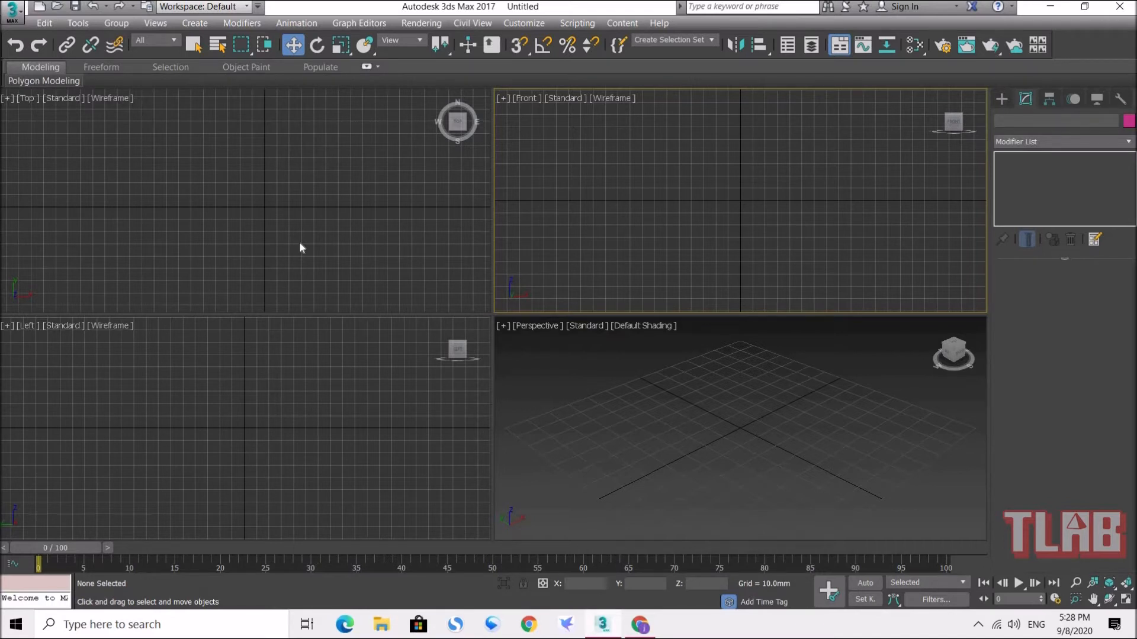
Switch to File Explorer and open the autoback folder inside Documents > 3dsMax
left_click(1050, 8)
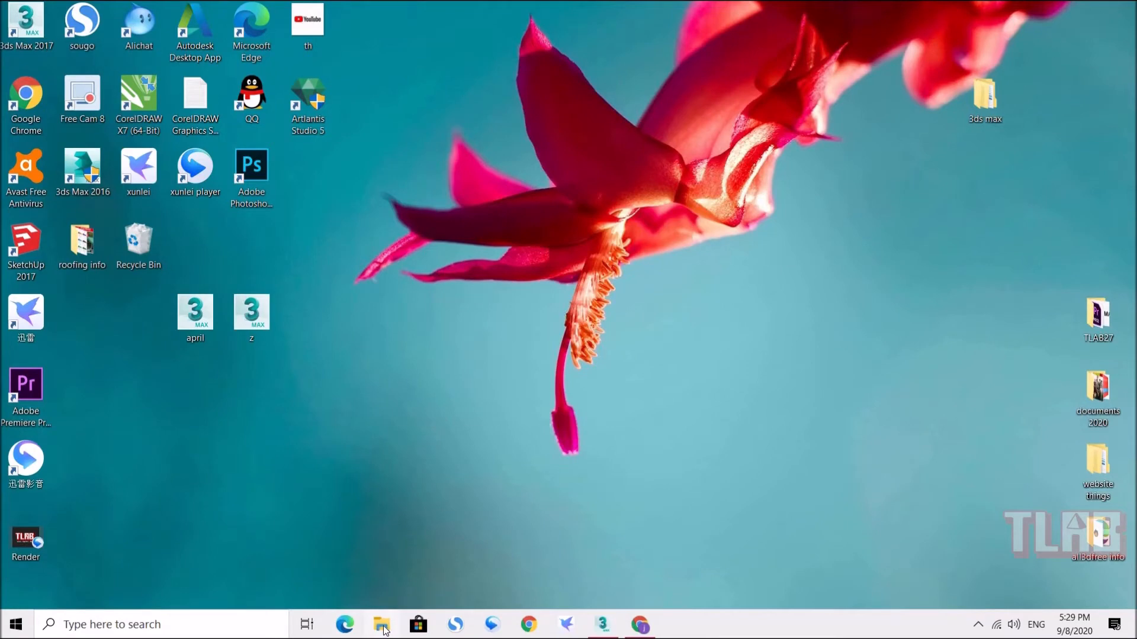
key("super+e")
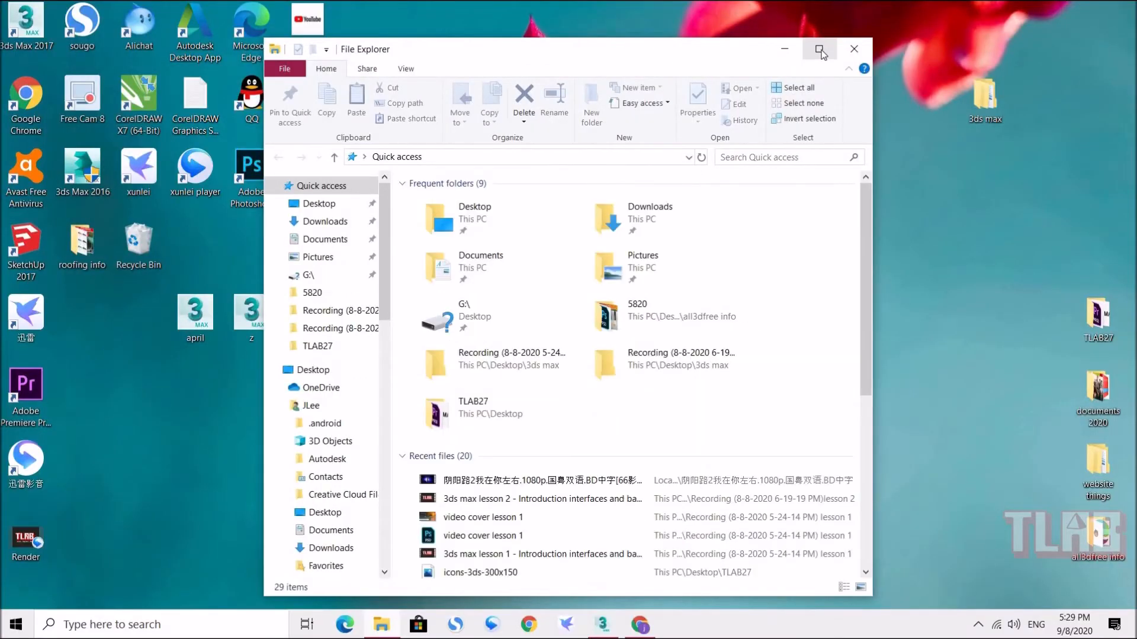
left_click(820, 51)
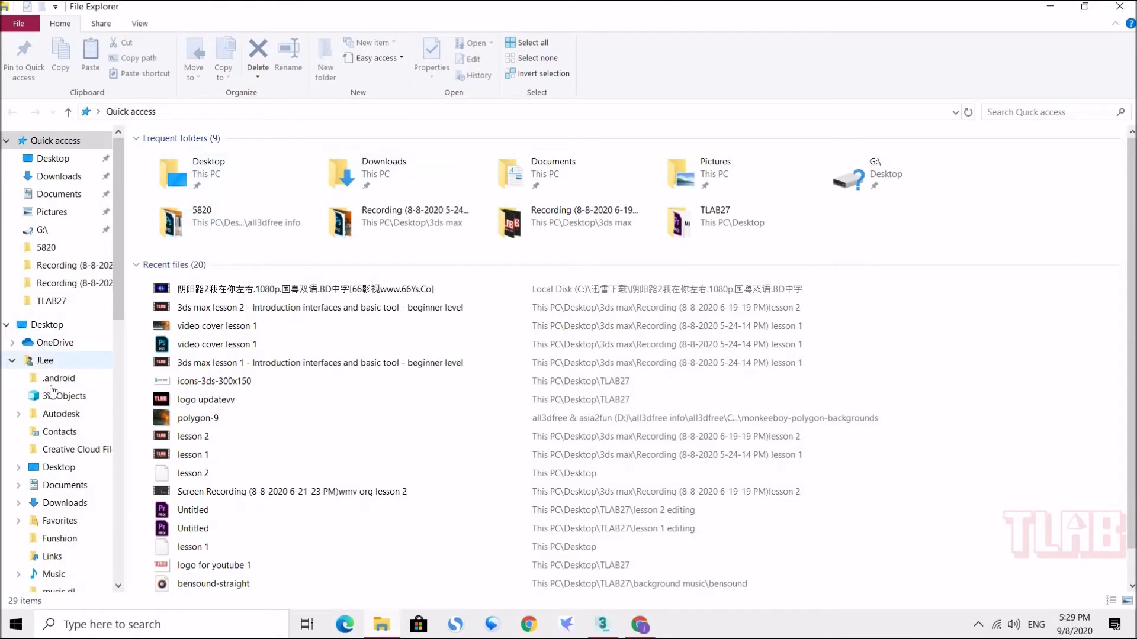
scroll(83, 485, "down", 2)
scroll(68, 450, "down", 2)
scroll(59, 391, "up", 1)
scroll(59, 355, "down", 3)
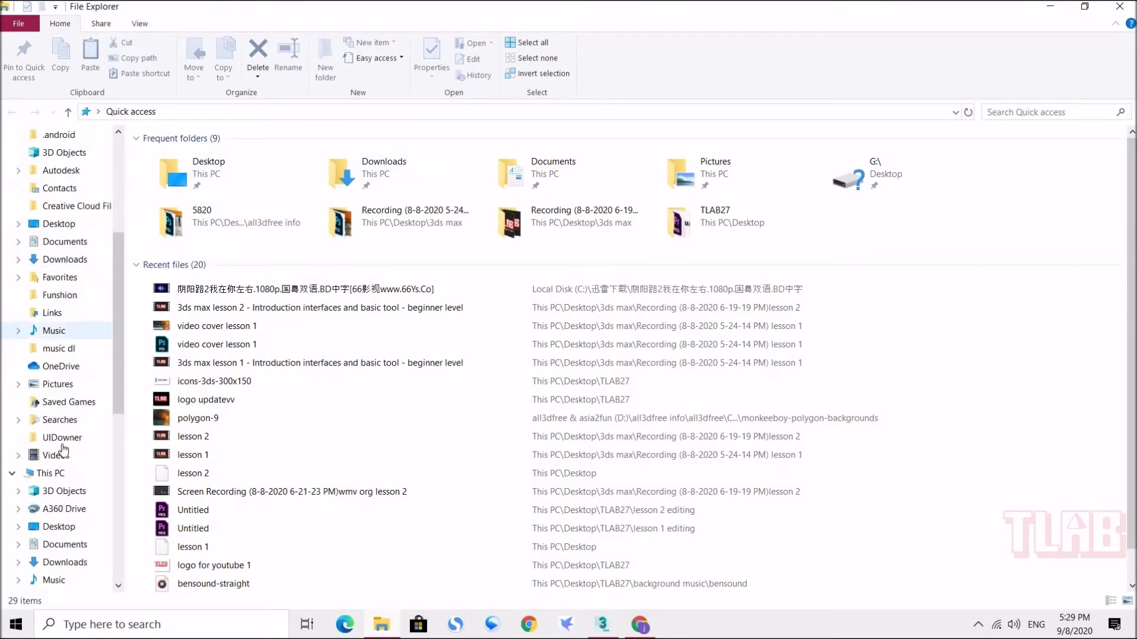
left_click(50, 473)
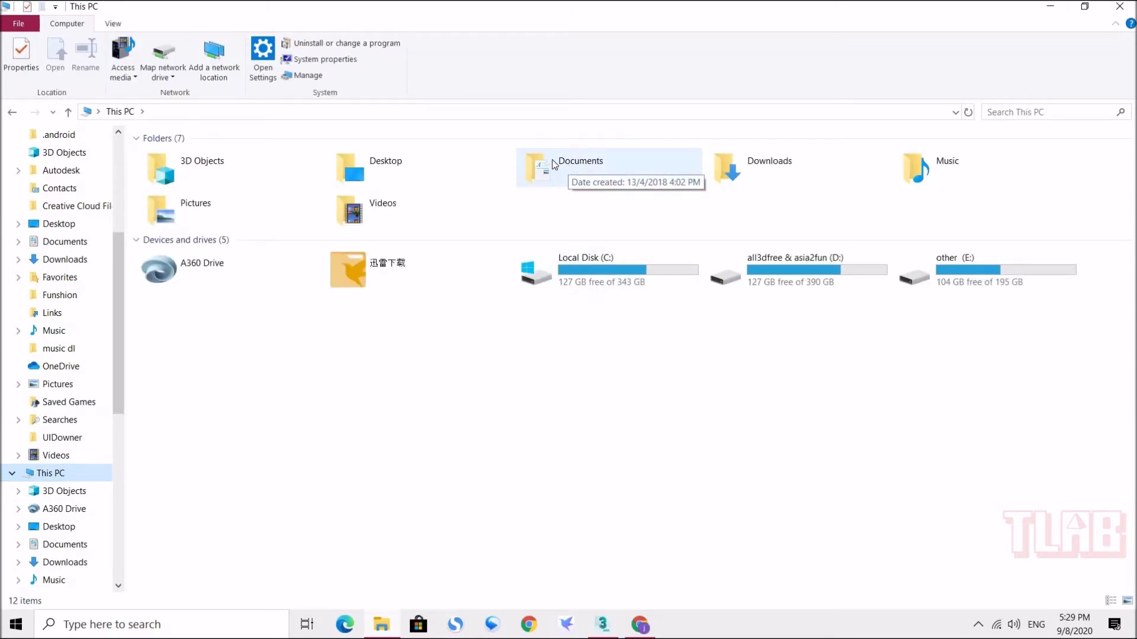
double_click(551, 159)
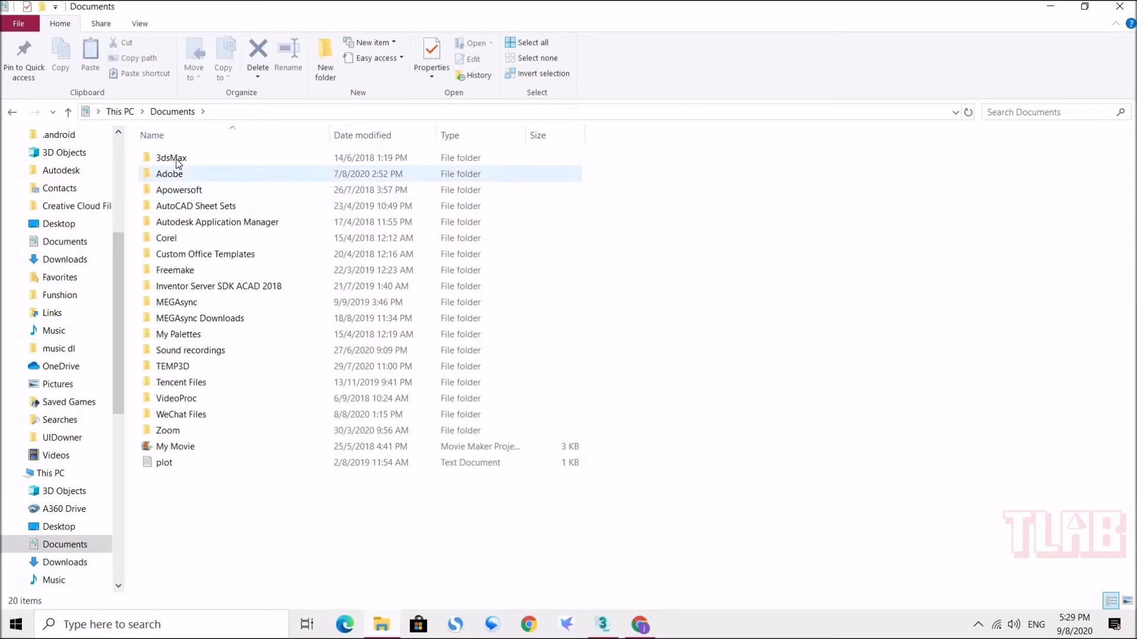
double_click(173, 160)
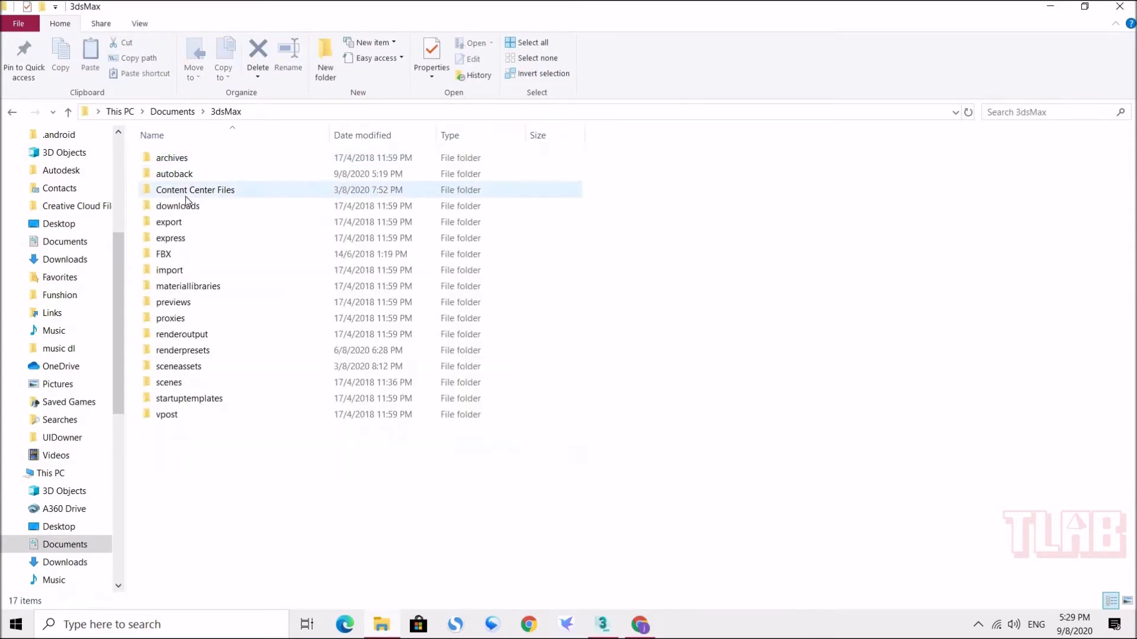
double_click(171, 177)
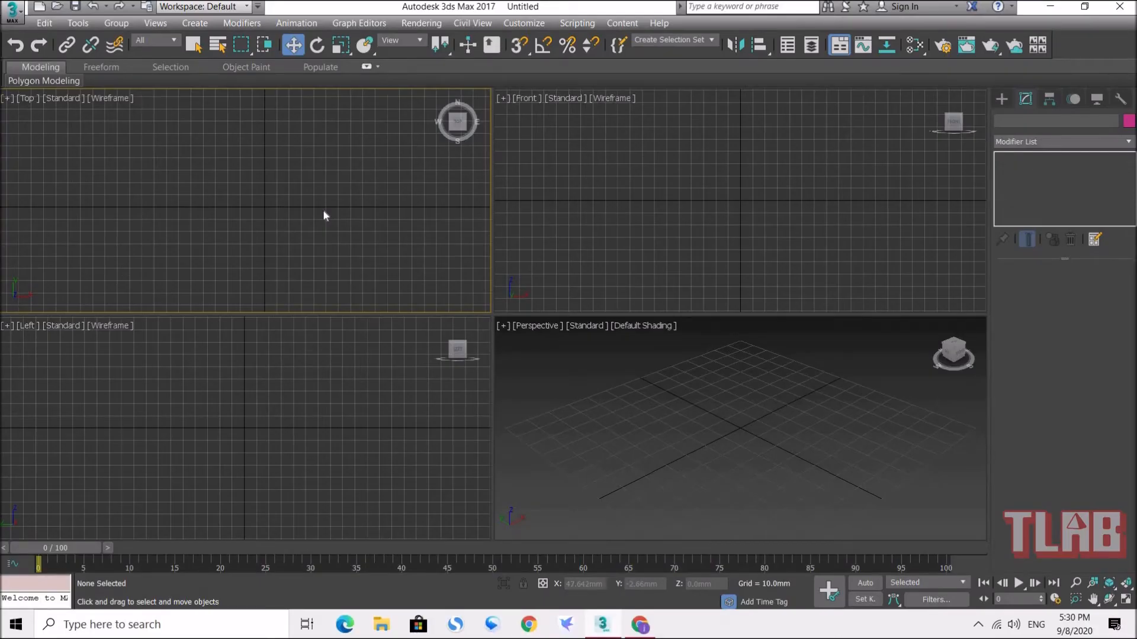
left_click(686, 212)
left_click(711, 425)
left_click(715, 210)
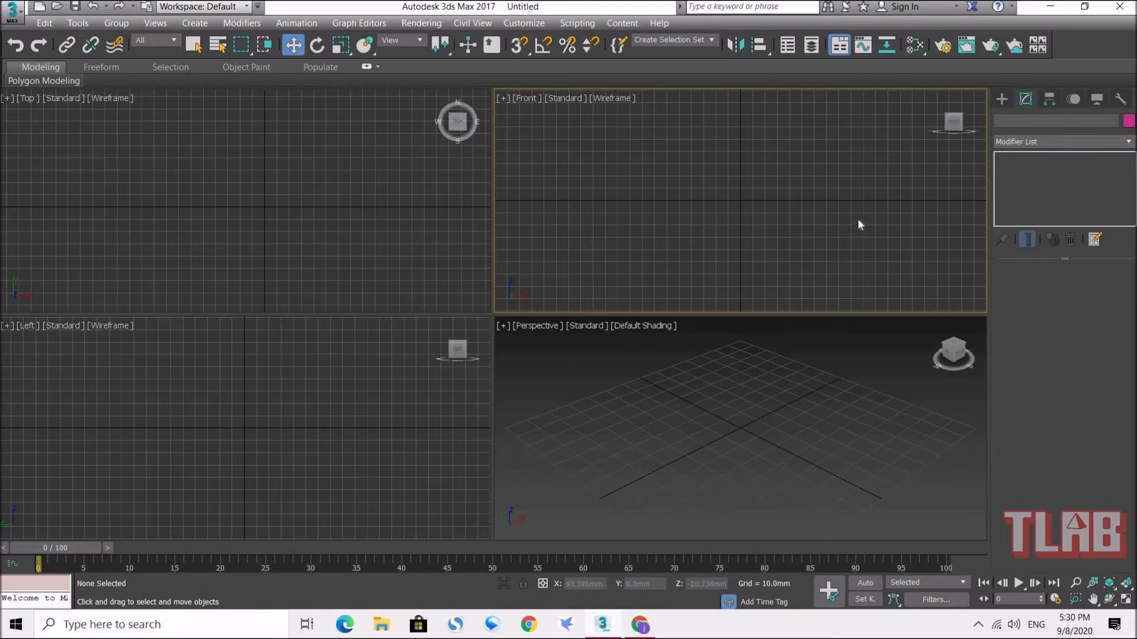
Show the geometry creation tools, check the Extended Primitives category, and return to Standard Primitives
left_click(1002, 100)
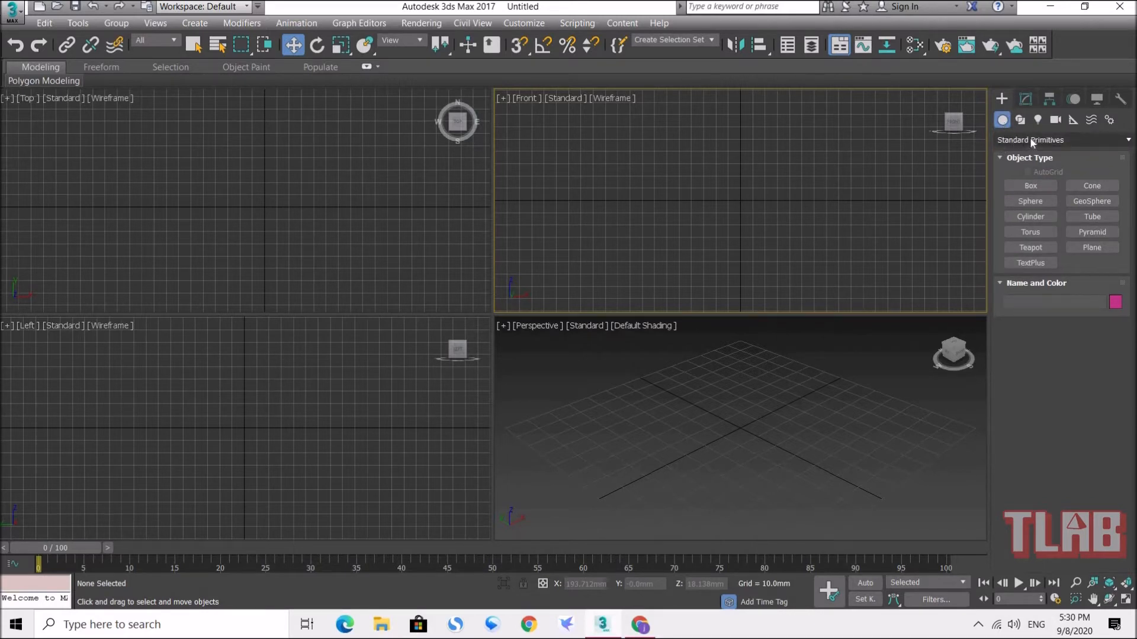
left_click(1032, 143)
left_click(1030, 166)
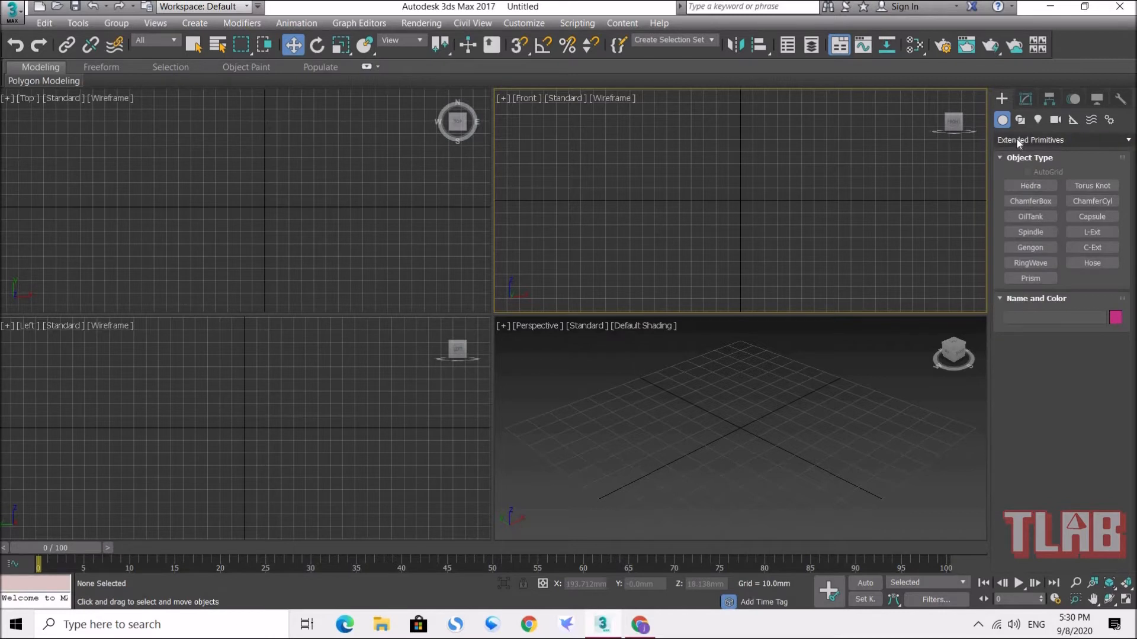
left_click(1019, 142)
left_click(1032, 149)
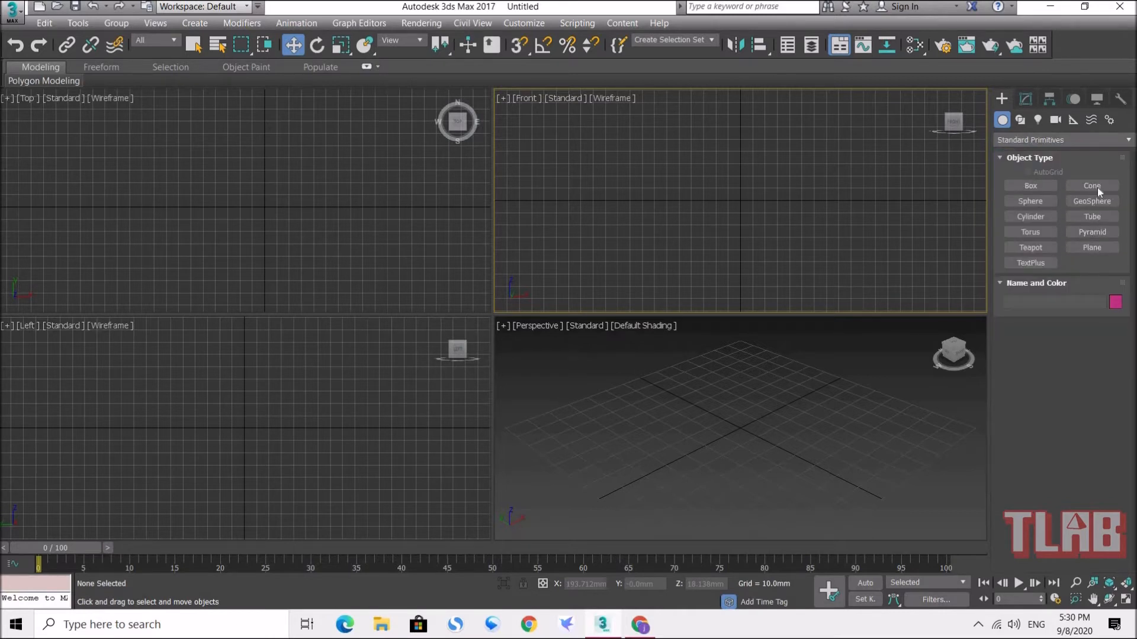
Draw a rectangle spline about 103 mm long and 120 mm wide in the Top viewport, and move it over the grid centre
left_click(1021, 122)
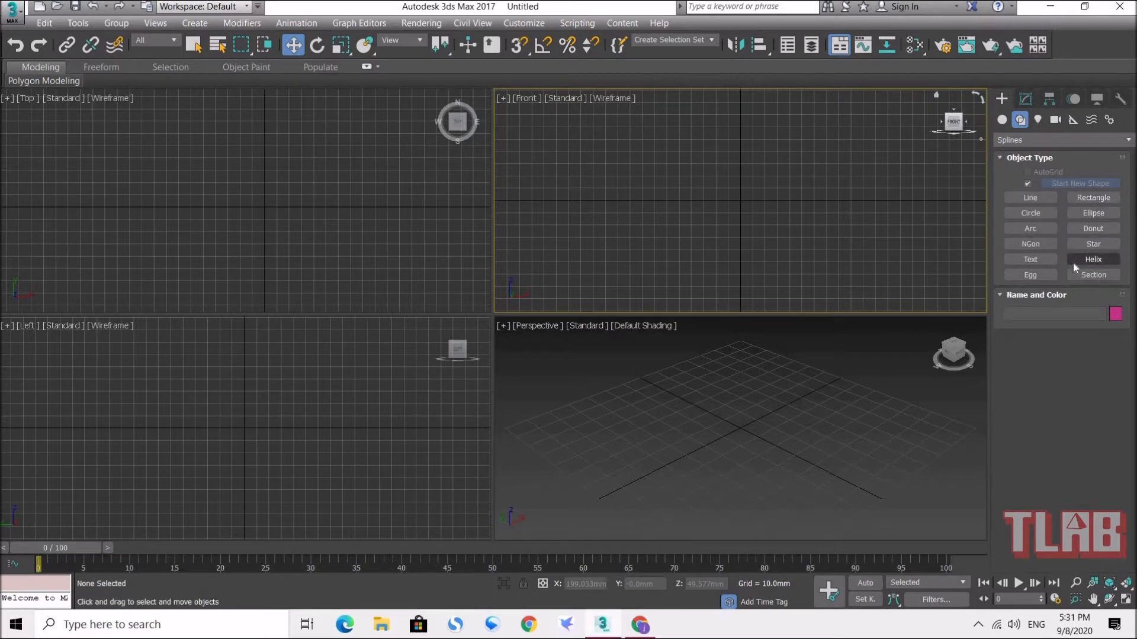
left_click(1099, 200)
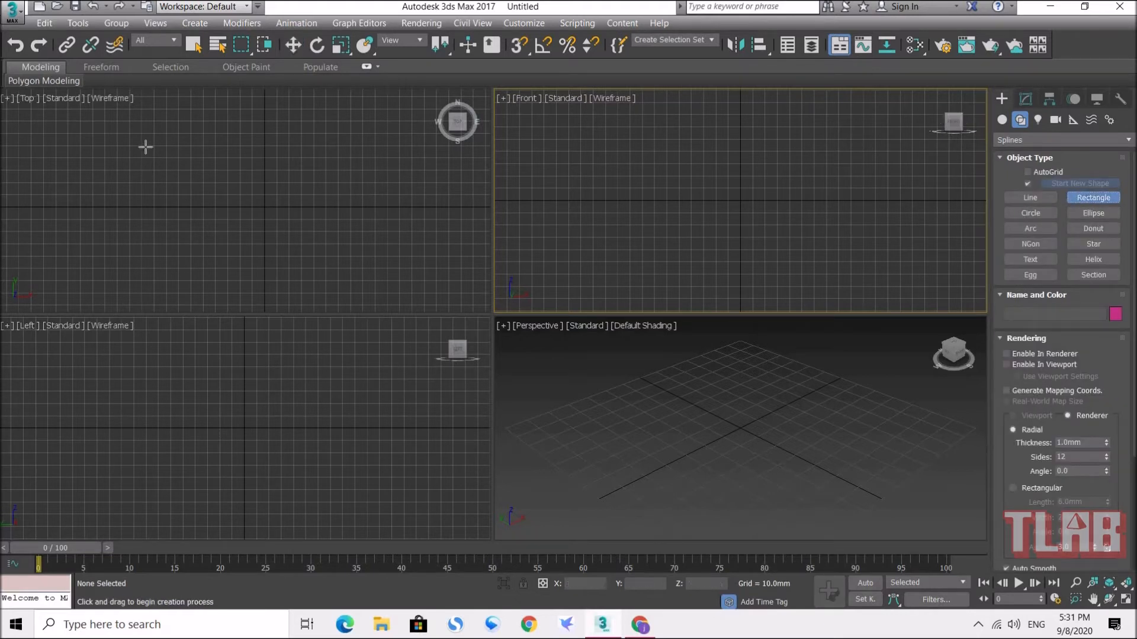
left_click_drag(156, 135, 303, 261)
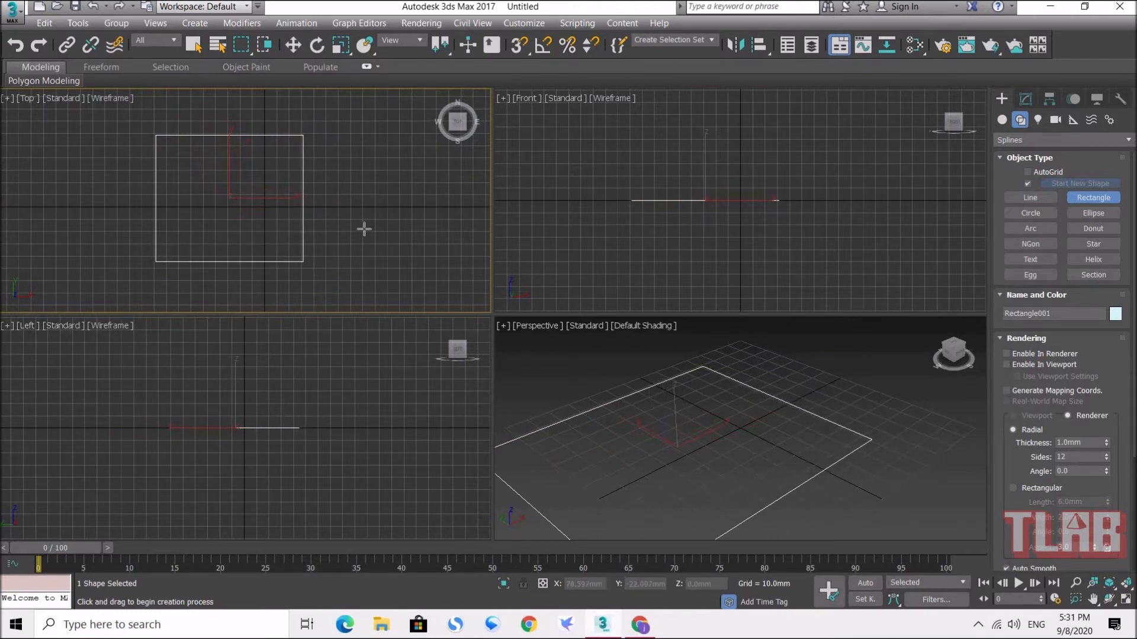
left_click(294, 47)
left_click_drag(253, 177, 292, 163)
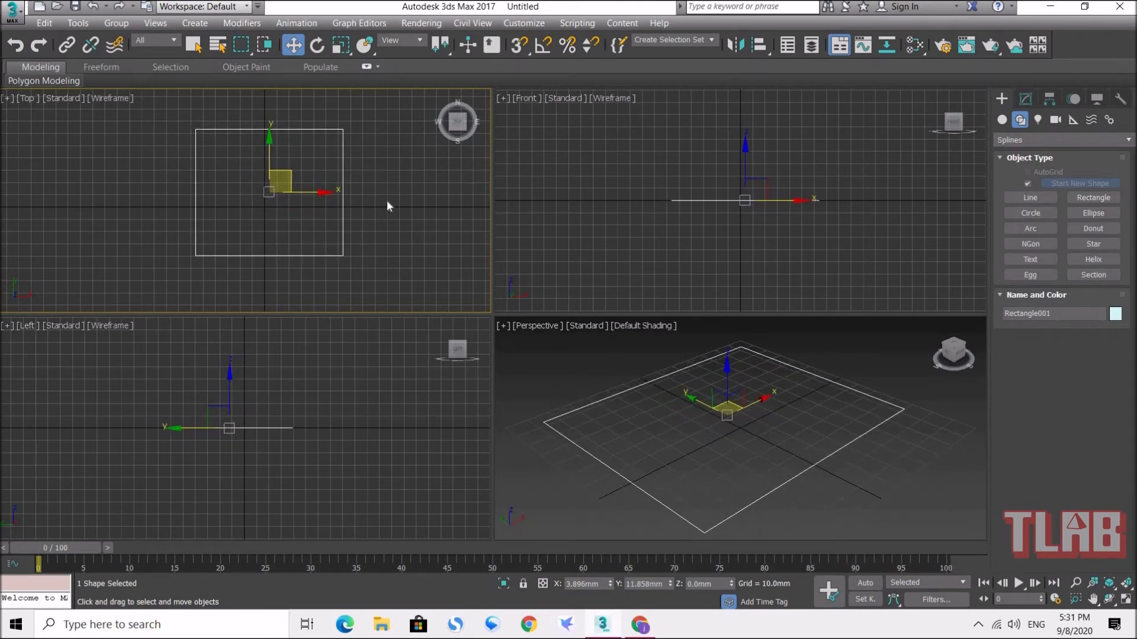
left_click(389, 206)
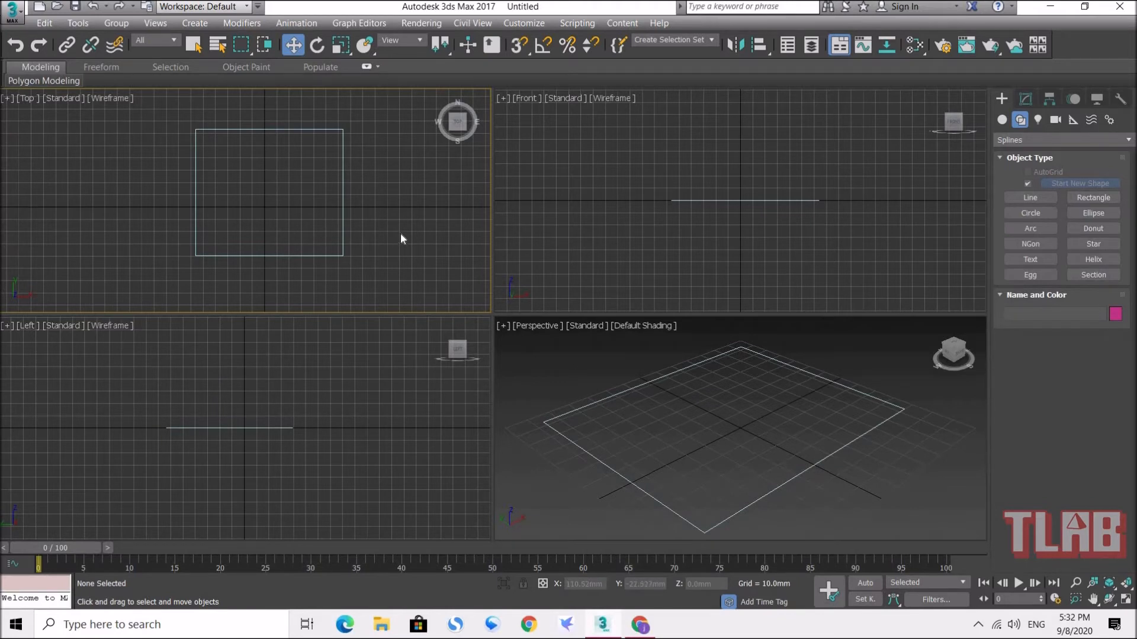
Hide the grid in the Top, Front, Left and Perspective viewports
key("g")
left_click(622, 245)
key("g")
left_click(411, 435)
key("g")
left_click(756, 419)
key("g")
Select the rectangle, show its modify settings, and collapse the Rendering rollout to reach the shape parameters
left_click(333, 255)
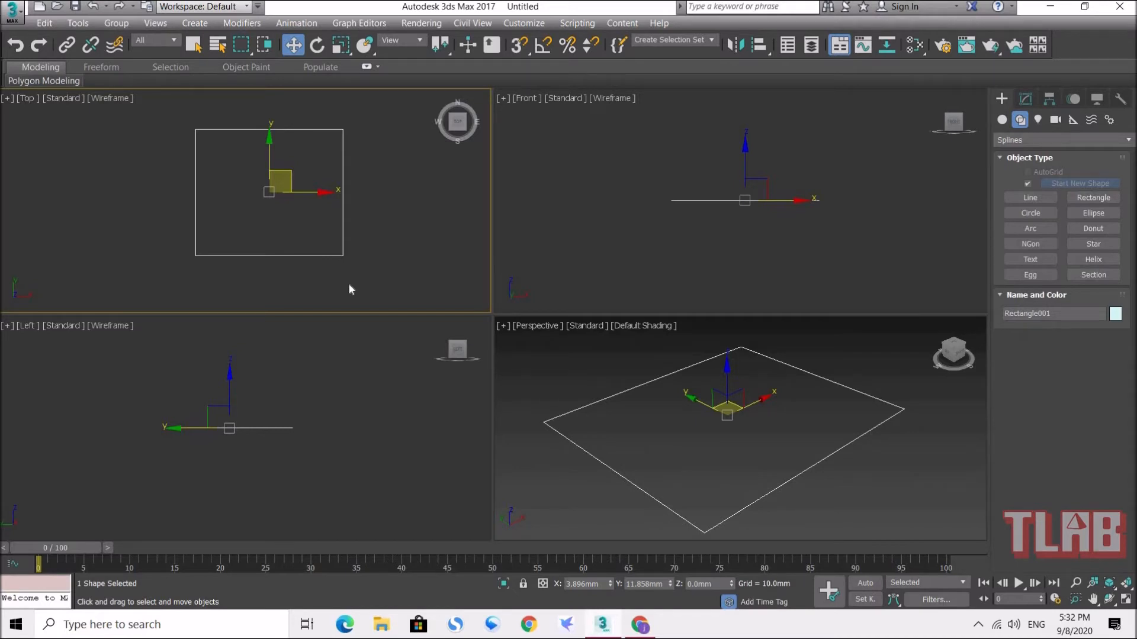
left_click(1026, 99)
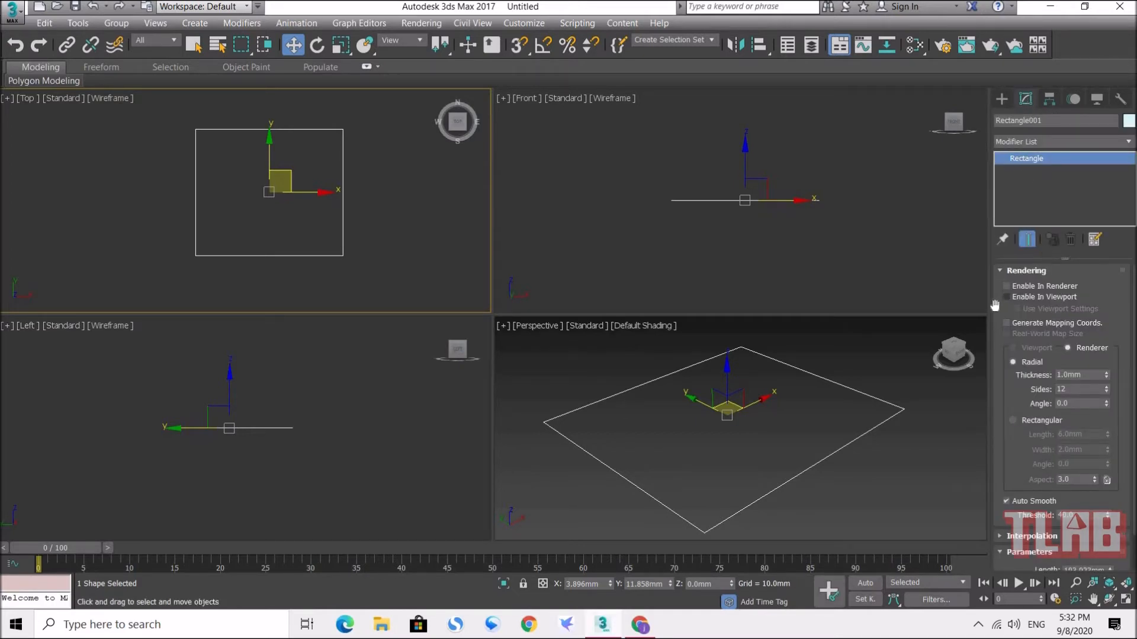
scroll(995, 358, "down", 2)
scroll(995, 361, "up", 2)
left_click(1058, 296)
left_click(1017, 271)
left_click(1016, 271)
left_click(1015, 271)
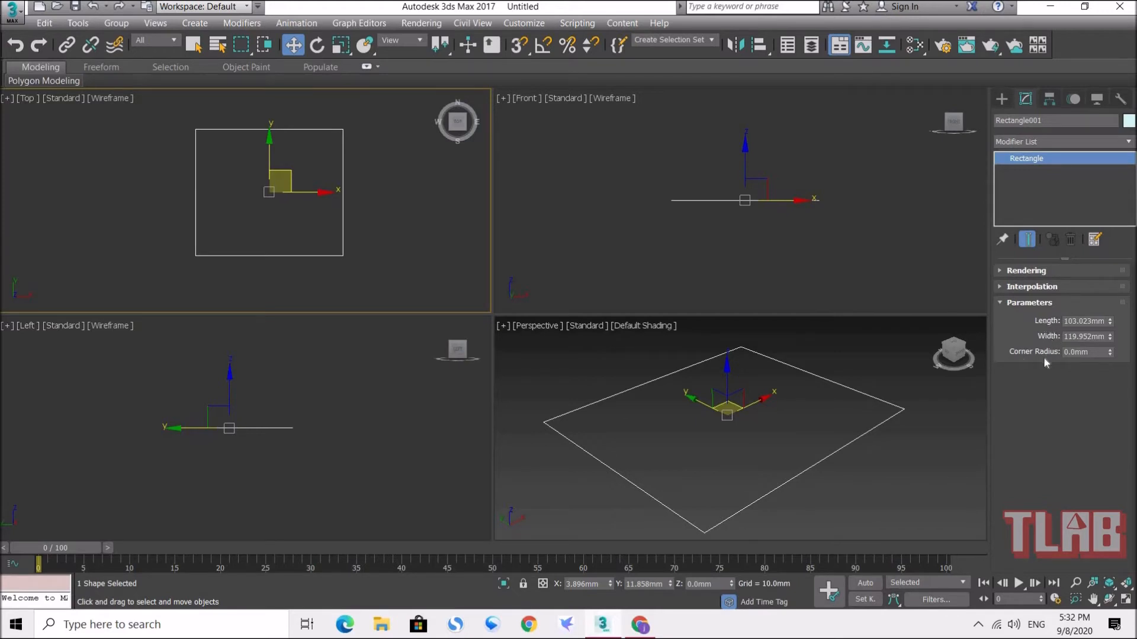
Set the rectangle's length to 100 mm and its width to 70 mm
left_click(1099, 321)
double_click(1088, 321)
type("1")
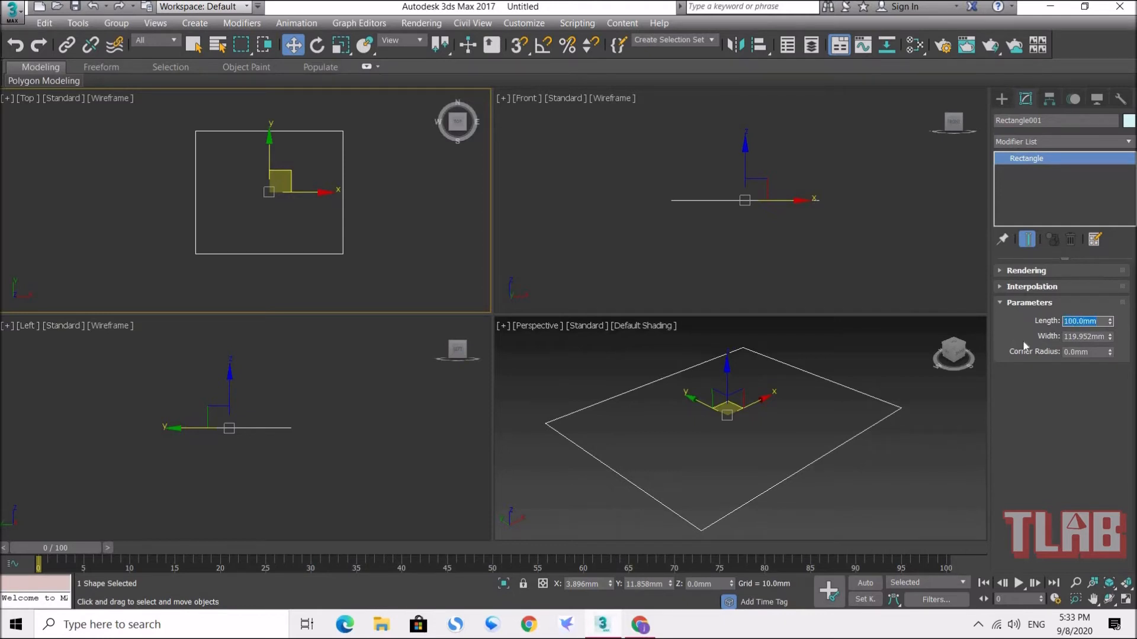
key("Tab")
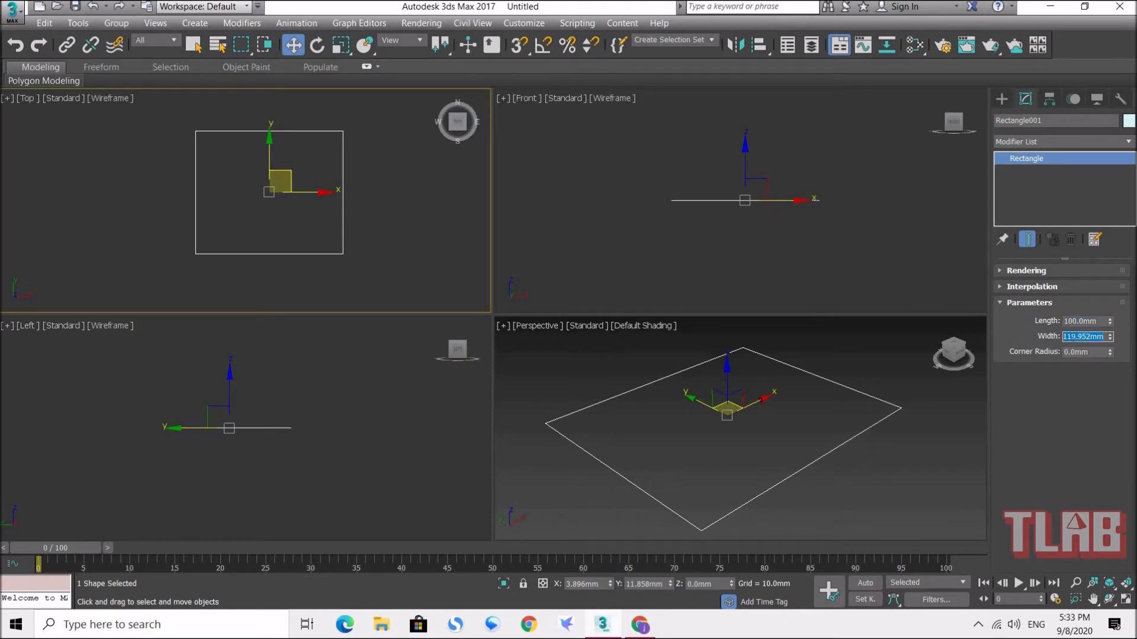
type("70")
key("Return")
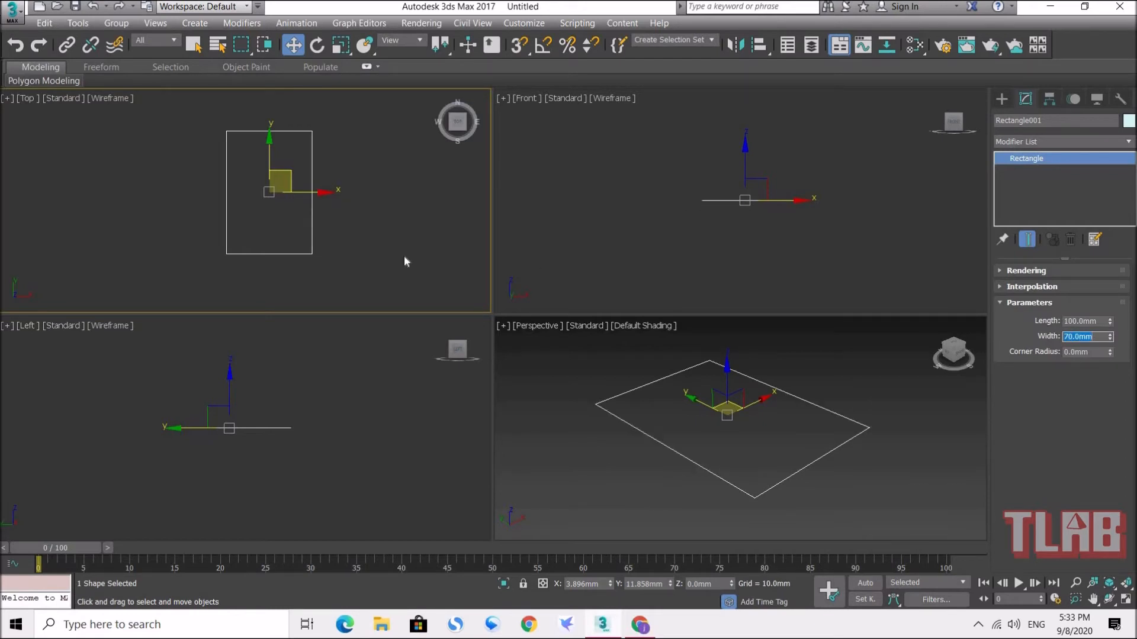
Try a corner radius of 25 mm on the rectangle
scroll(287, 193, "up", 3)
middle_click_drag(347, 188, 325, 193)
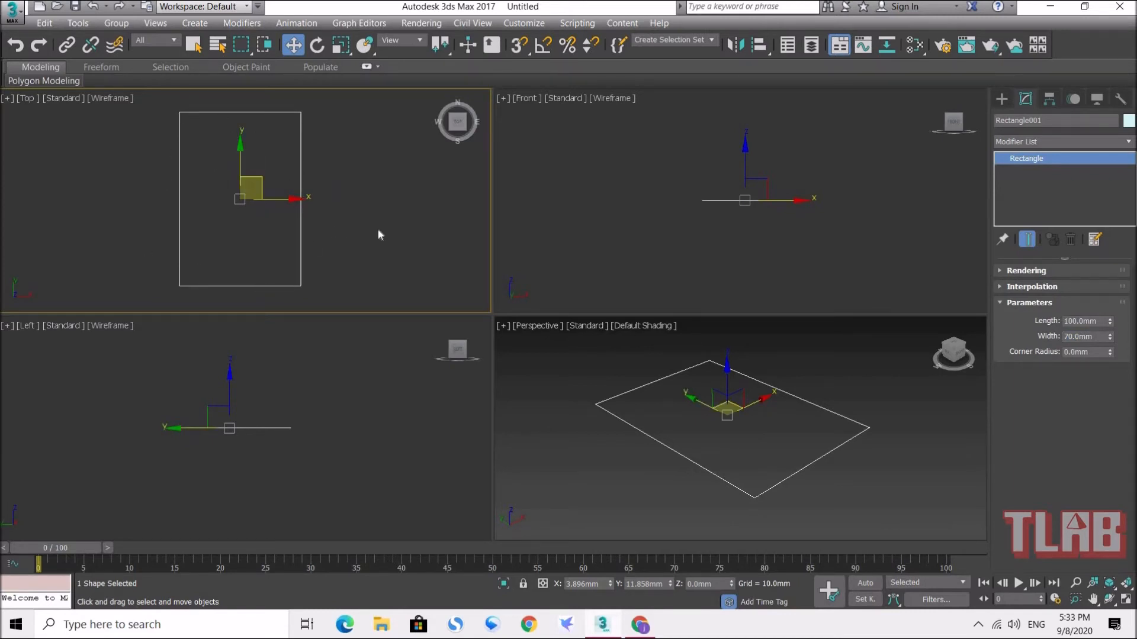
left_click_drag(1090, 352, 1034, 349)
left_click(1075, 352)
type("25")
key("Return")
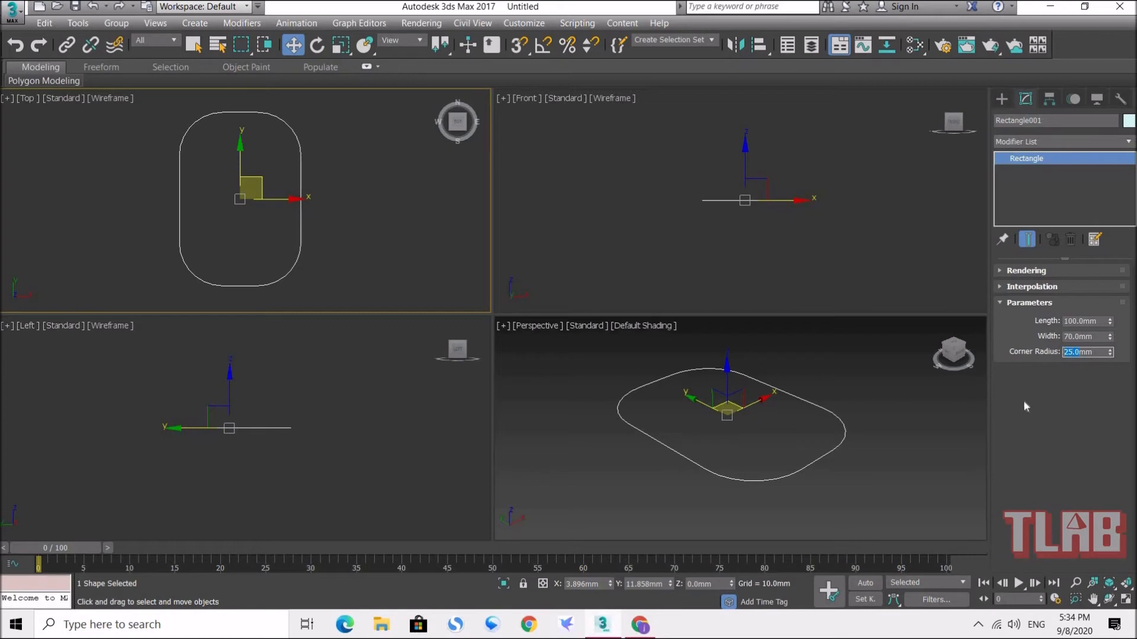
Set the rectangle's corner radius to 10 mm
type("10")
key("Return")
middle_click_drag(734, 406, 731, 423)
middle_click_drag(265, 210, 168, 208)
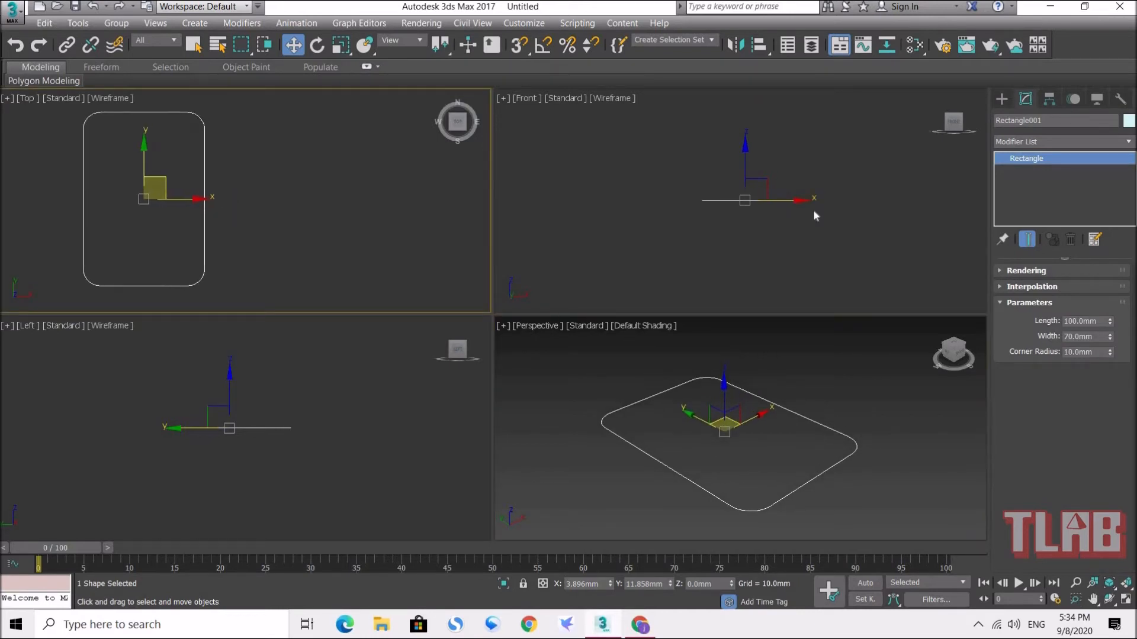
Draw a circle spline of about 32 mm radius beside the rectangle in the Top viewport, and move it closer to the rectangle
left_click(1002, 99)
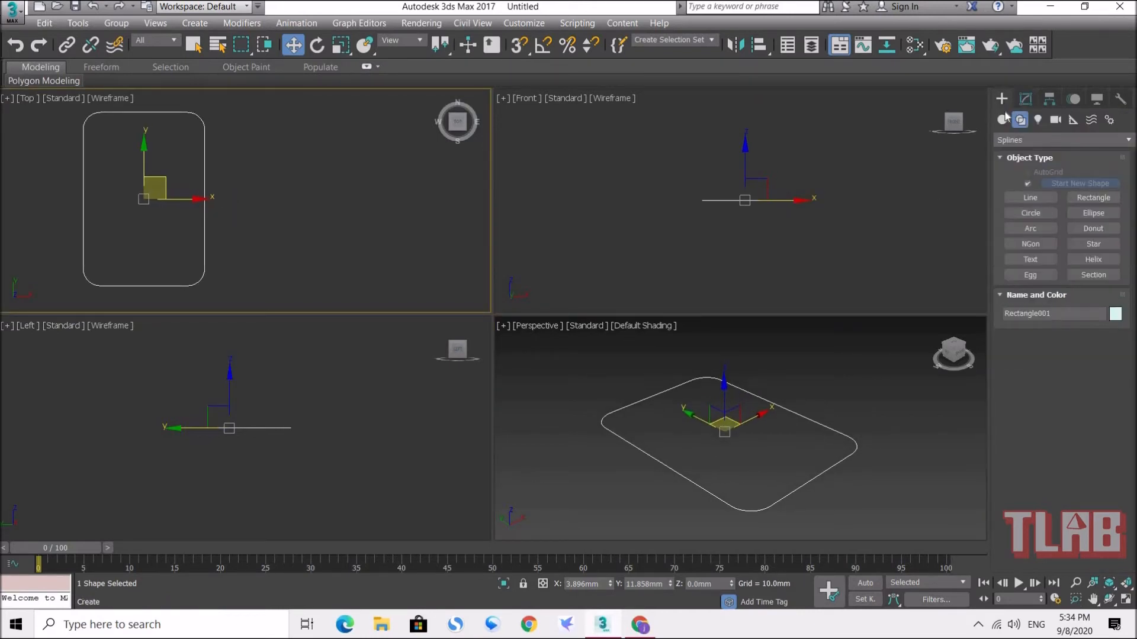
left_click(1031, 213)
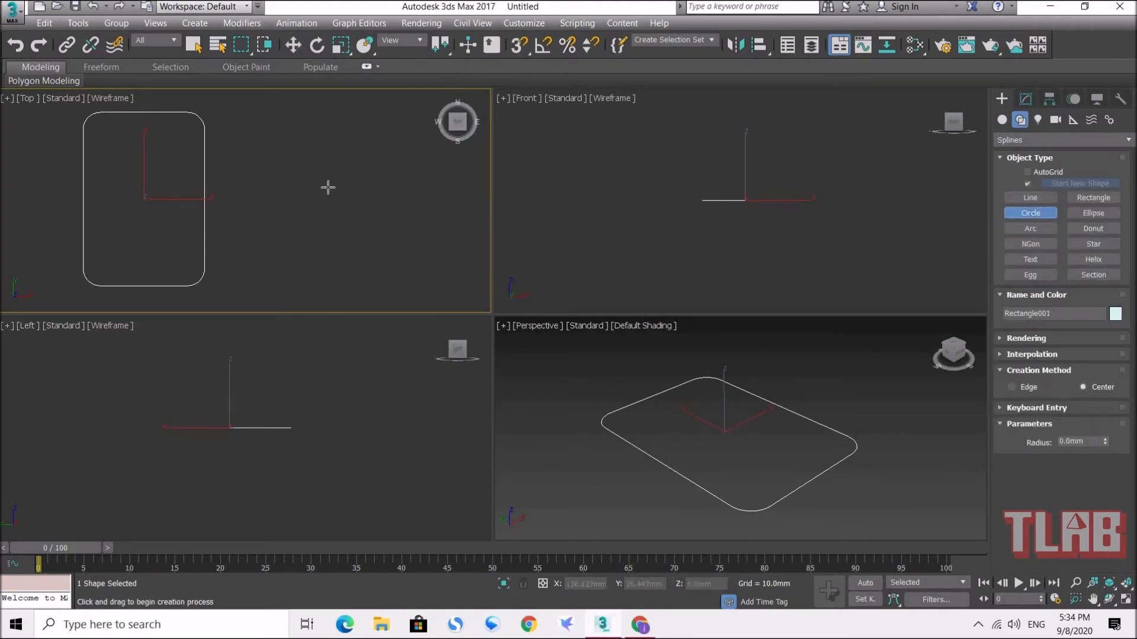
left_click_drag(333, 191, 370, 237)
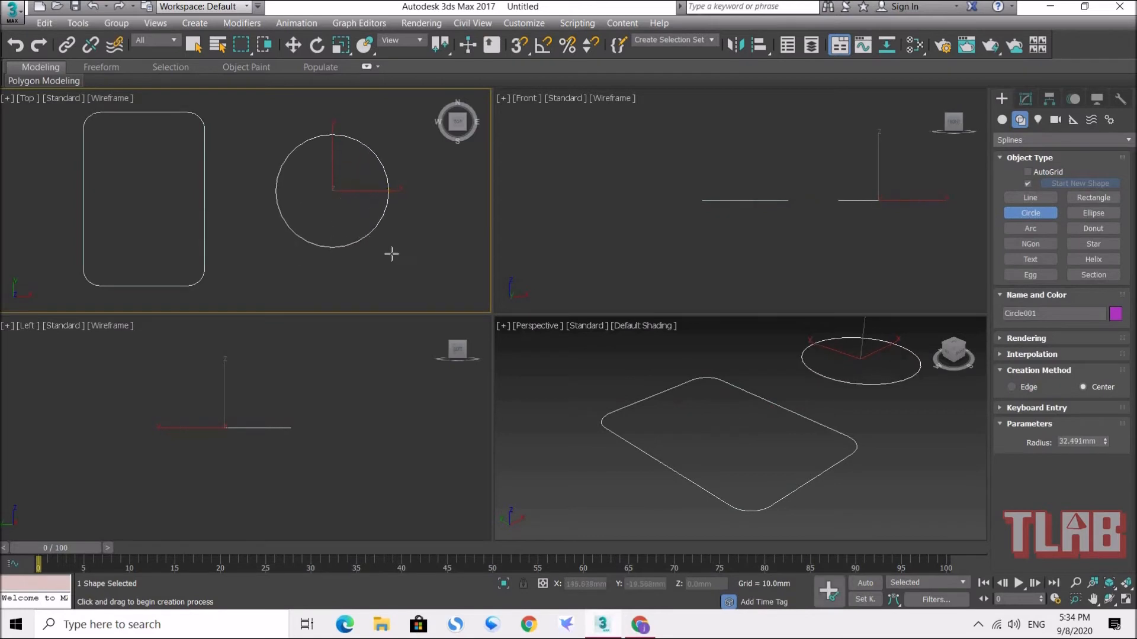
left_click(293, 45)
left_click_drag(354, 173, 317, 194)
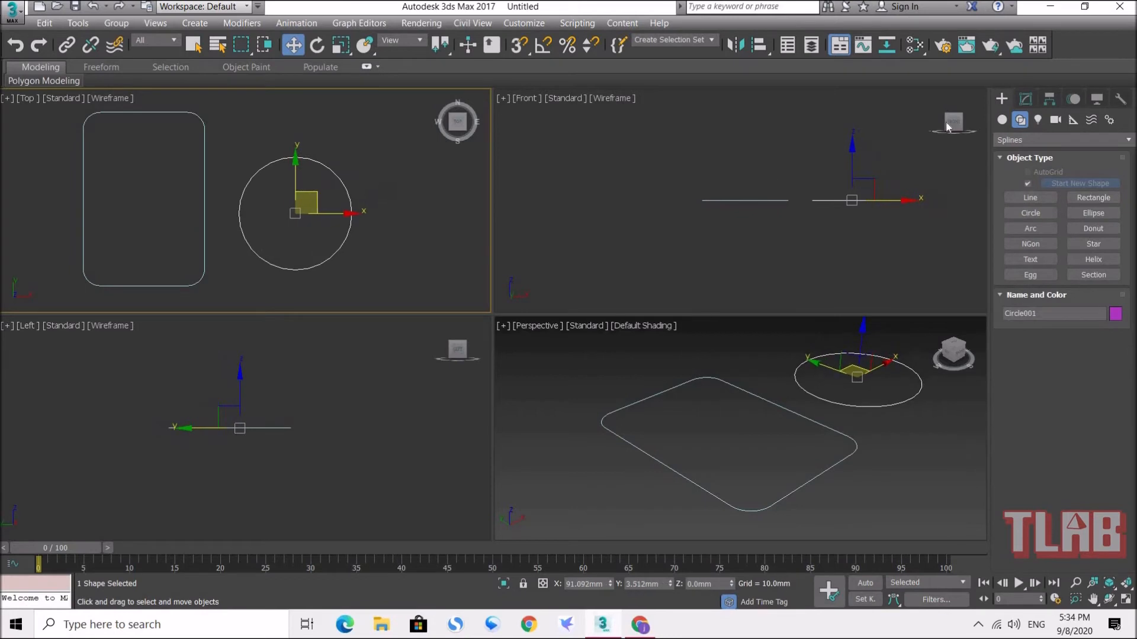
Set the circle's radius to 25 mm and shift it slightly toward the rectangle
left_click(1026, 100)
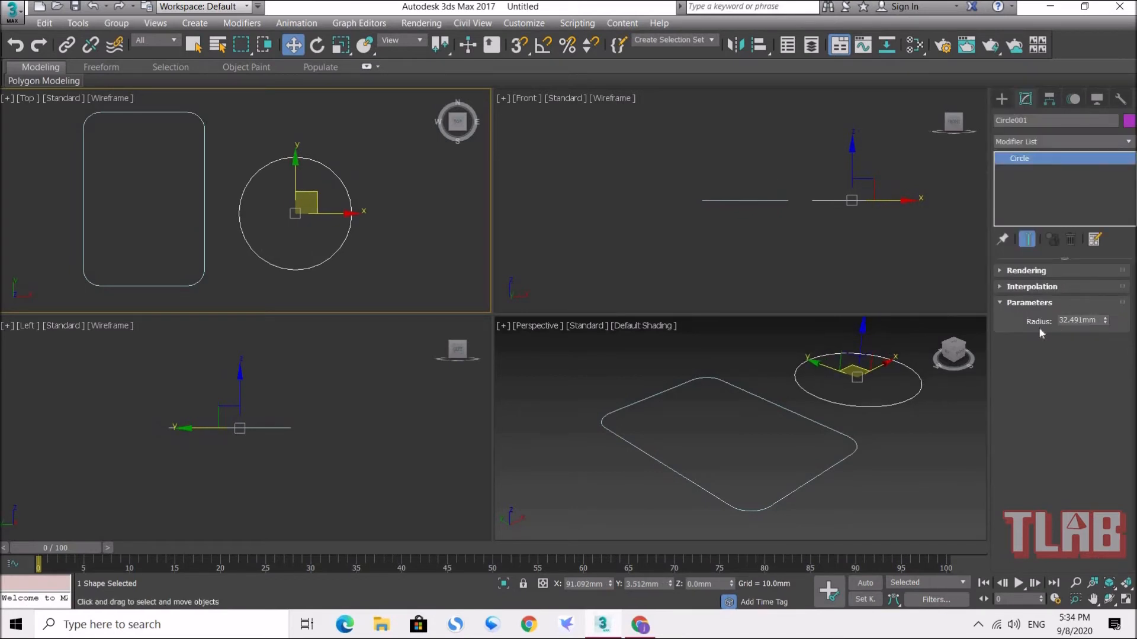
double_click(1071, 320)
type("25")
key("Return")
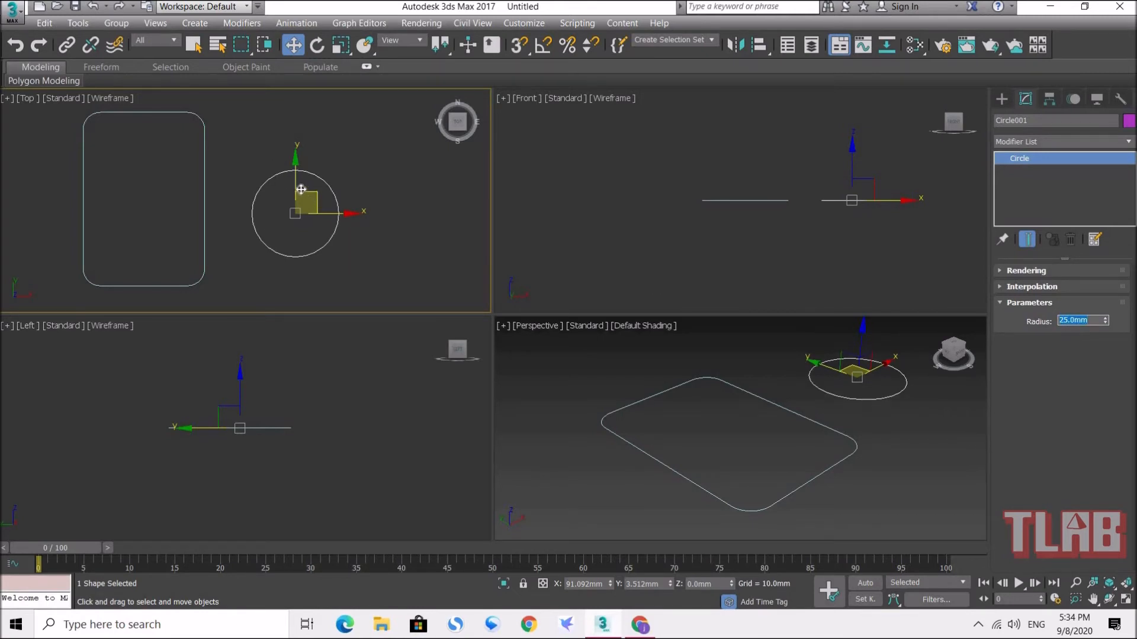
left_click_drag(303, 194, 284, 184)
Draw a six-pointed star spline with radii of about 33 and 14 mm beside the circle, and nudge it slightly downward
left_click(1002, 100)
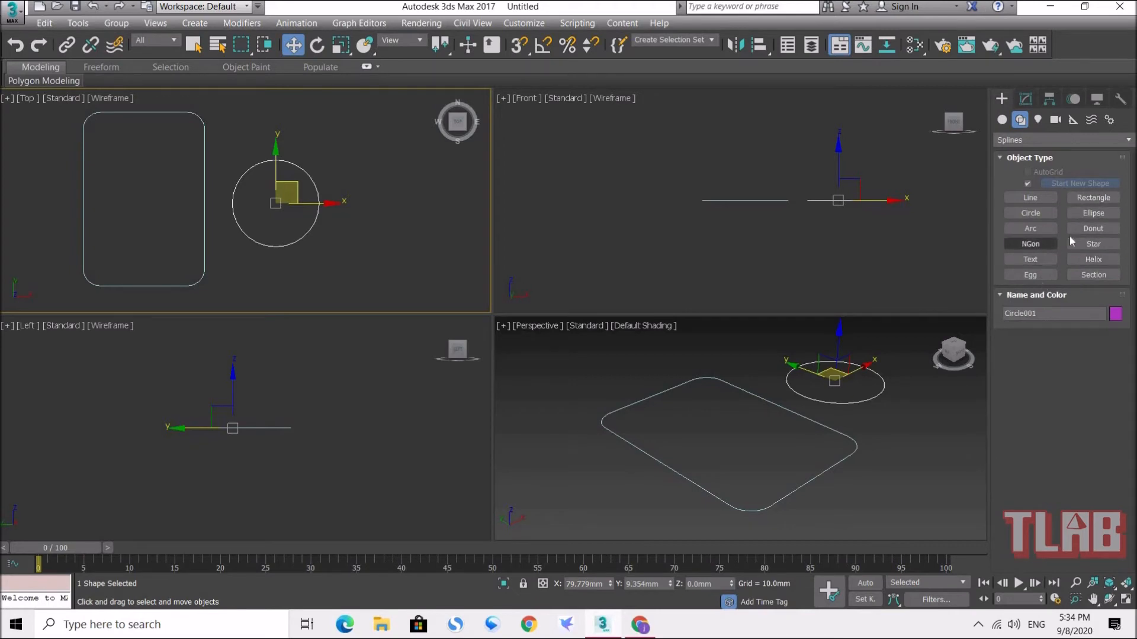
left_click(1092, 245)
left_click_drag(381, 199, 415, 245)
left_click(392, 213)
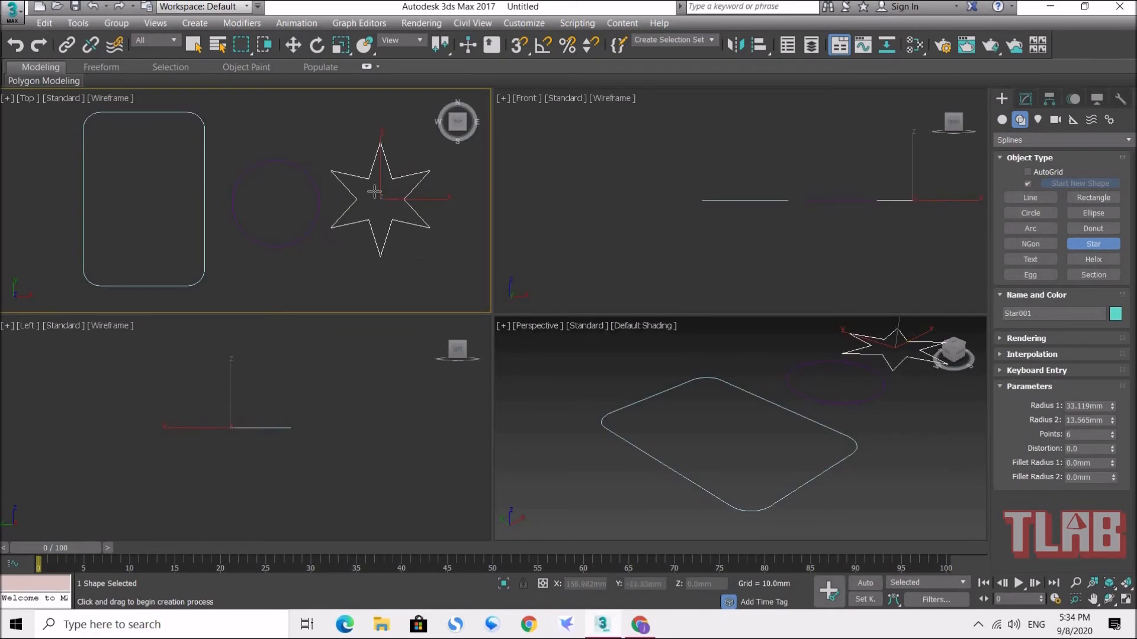
left_click(293, 45)
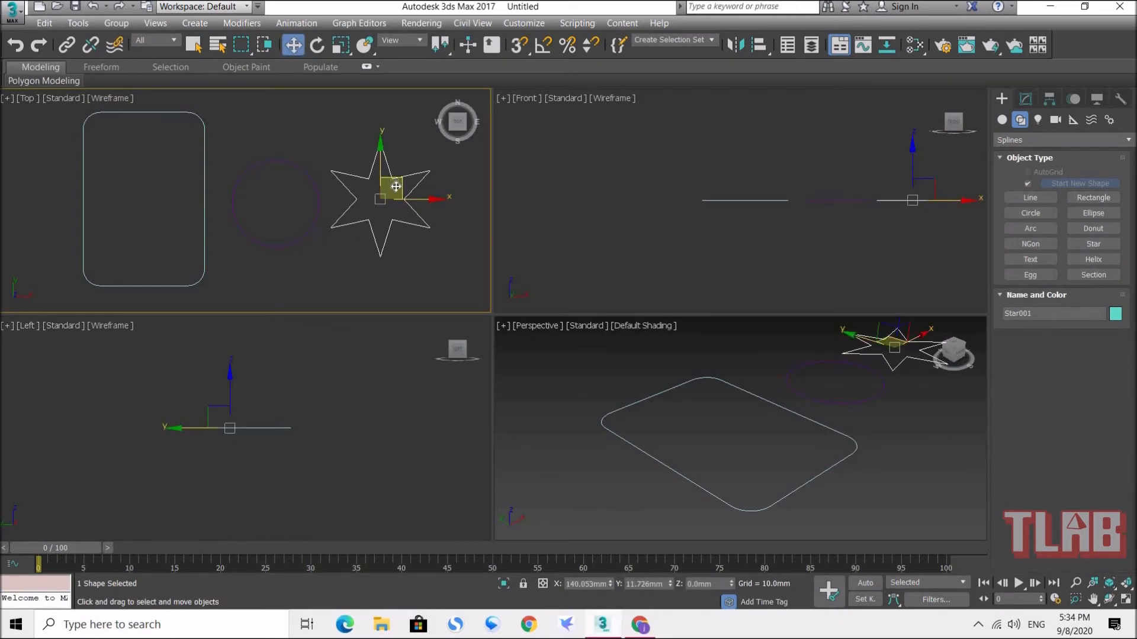
left_click_drag(395, 186, 398, 194)
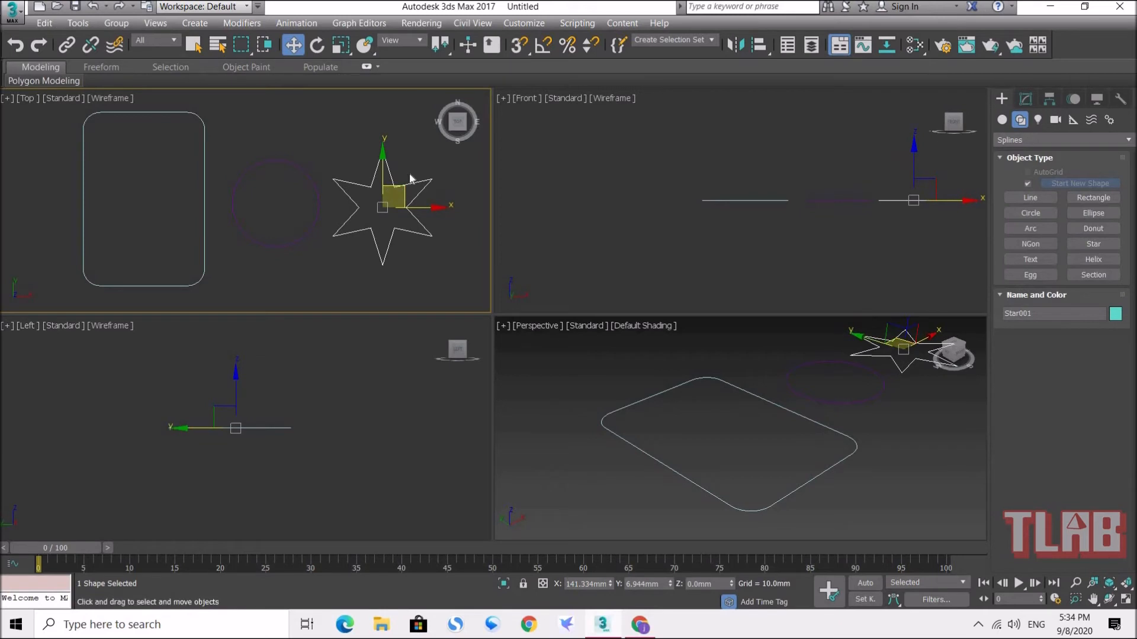
Set the star's number of points to 4
left_click(1025, 99)
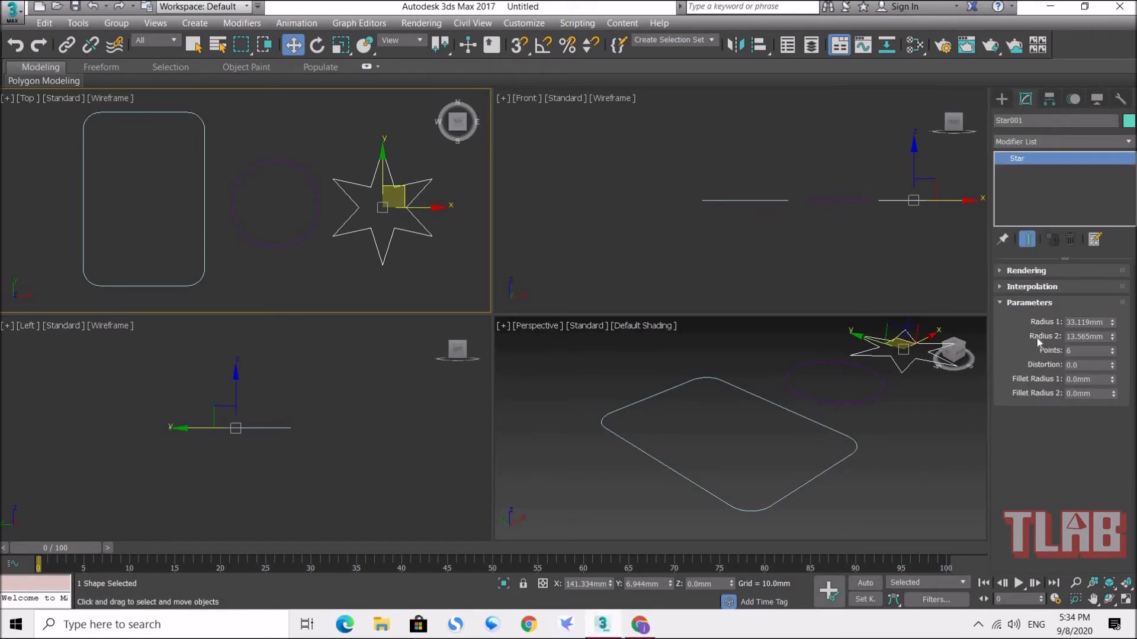
left_click(1085, 322)
left_click(1090, 350)
type("4")
key("Return")
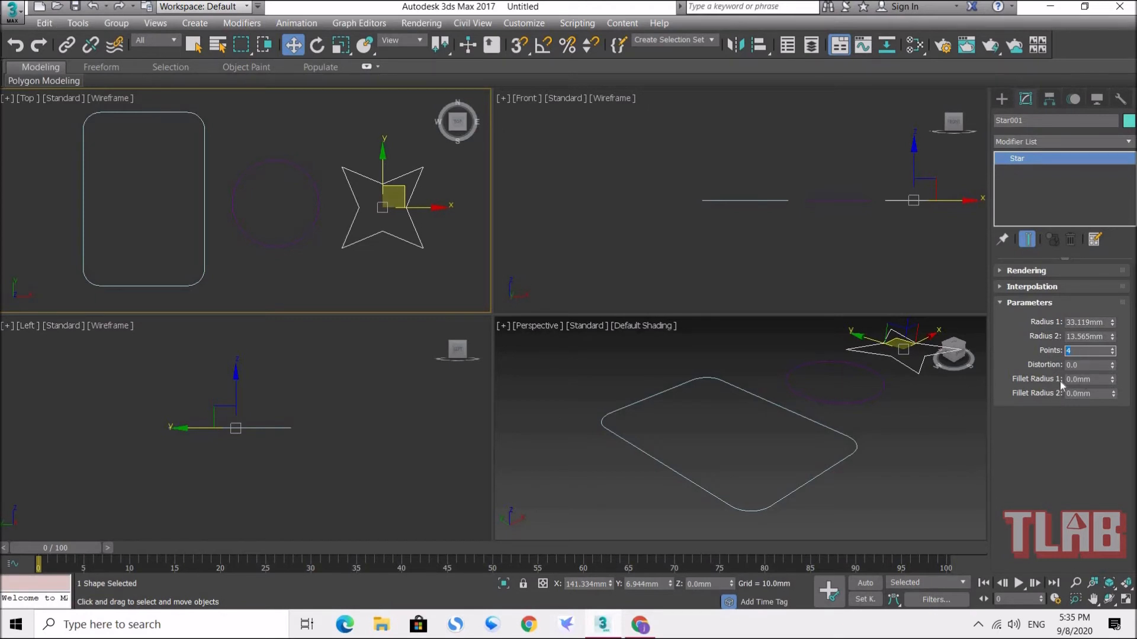
left_click_drag(1100, 379, 1020, 395)
Frame the rectangle, circle and star together in the Perspective viewport and clear the selection
middle_click_drag(825, 410, 776, 420)
scroll(776, 421, "down", 3)
scroll(798, 417, "up", 2)
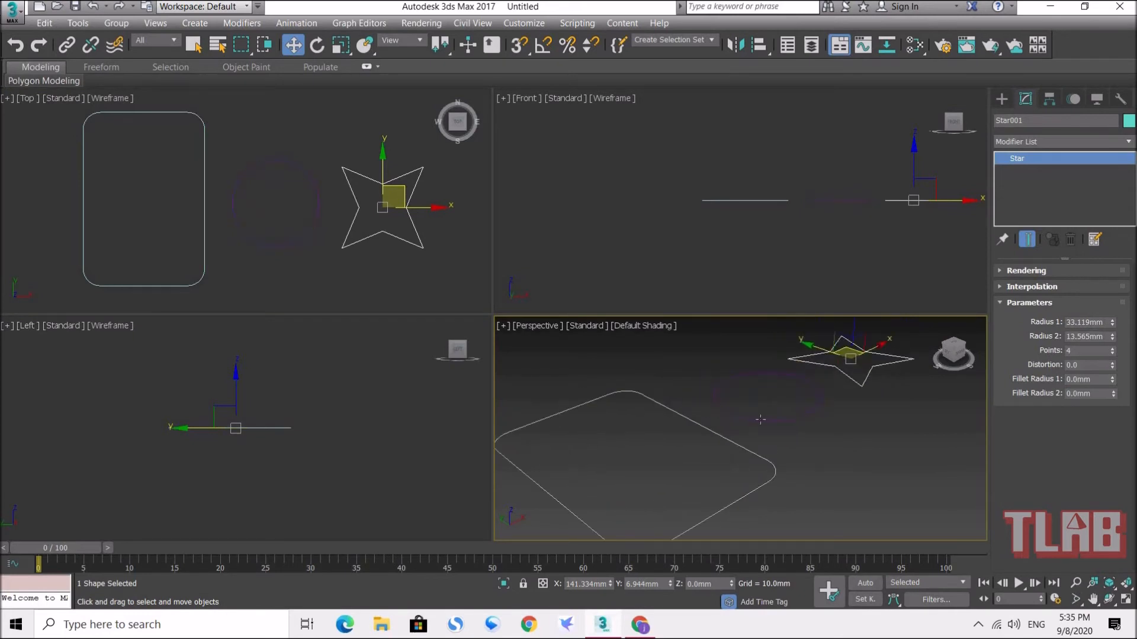
scroll(762, 419, "down", 3)
middle_click_drag(784, 415, 737, 395)
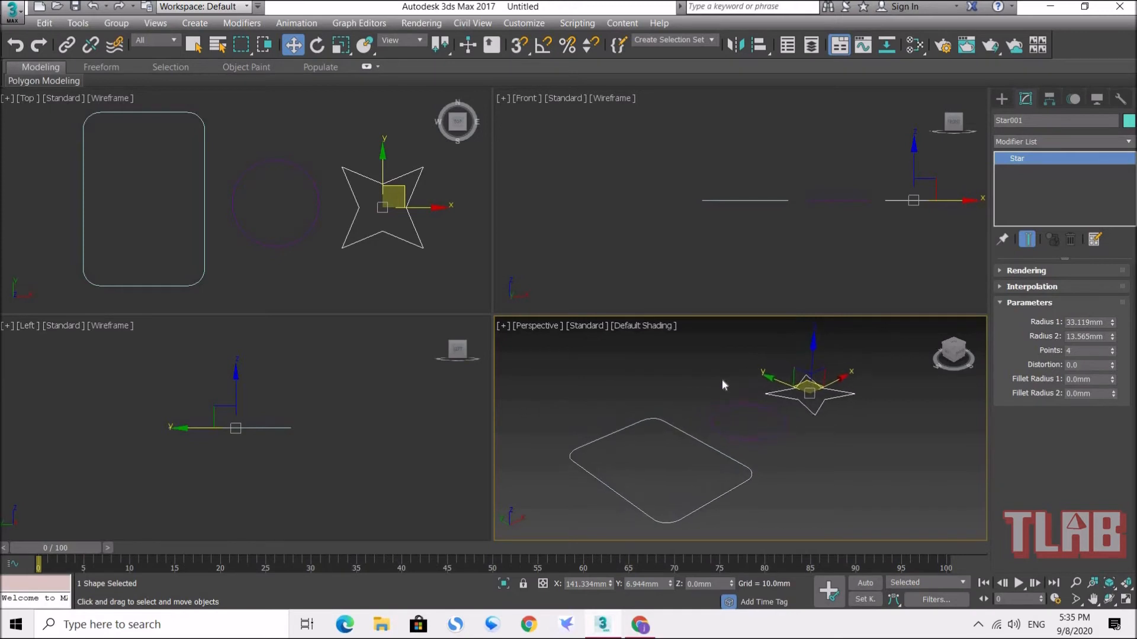
left_click(719, 377)
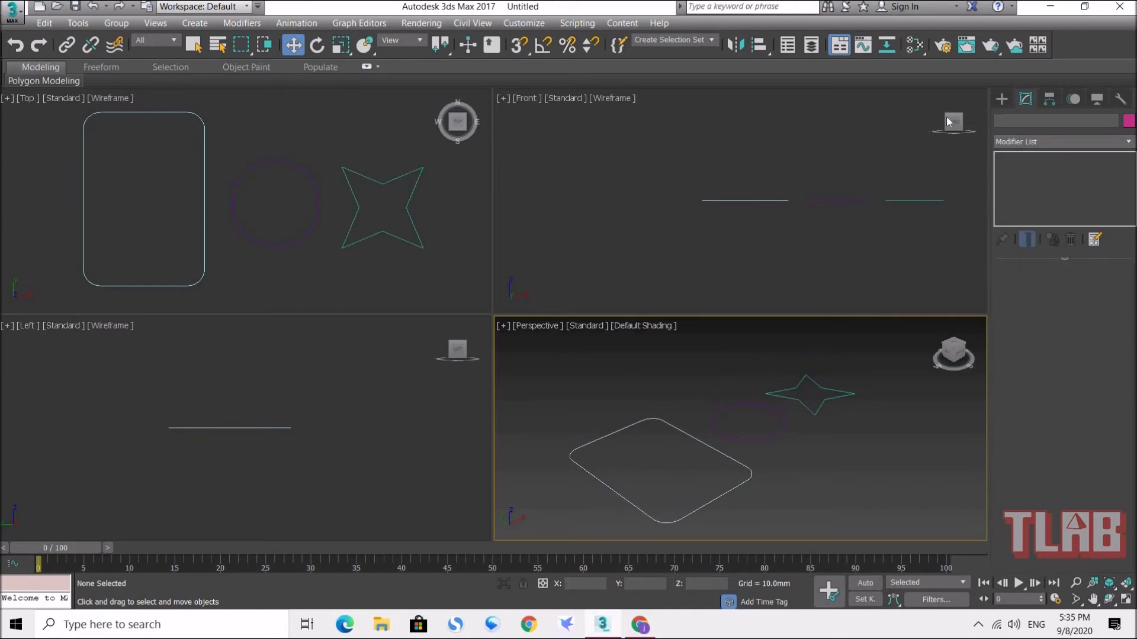
Render the Front viewport to check how the splines appear, and close the render window
middle_click_drag(862, 162, 757, 217)
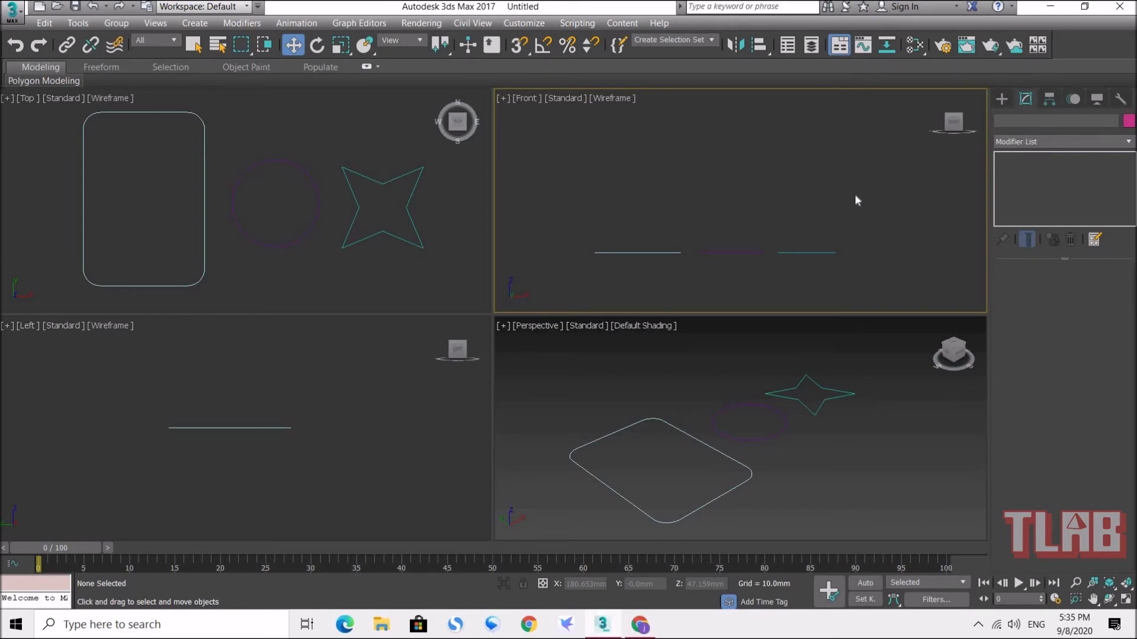
left_click(991, 47)
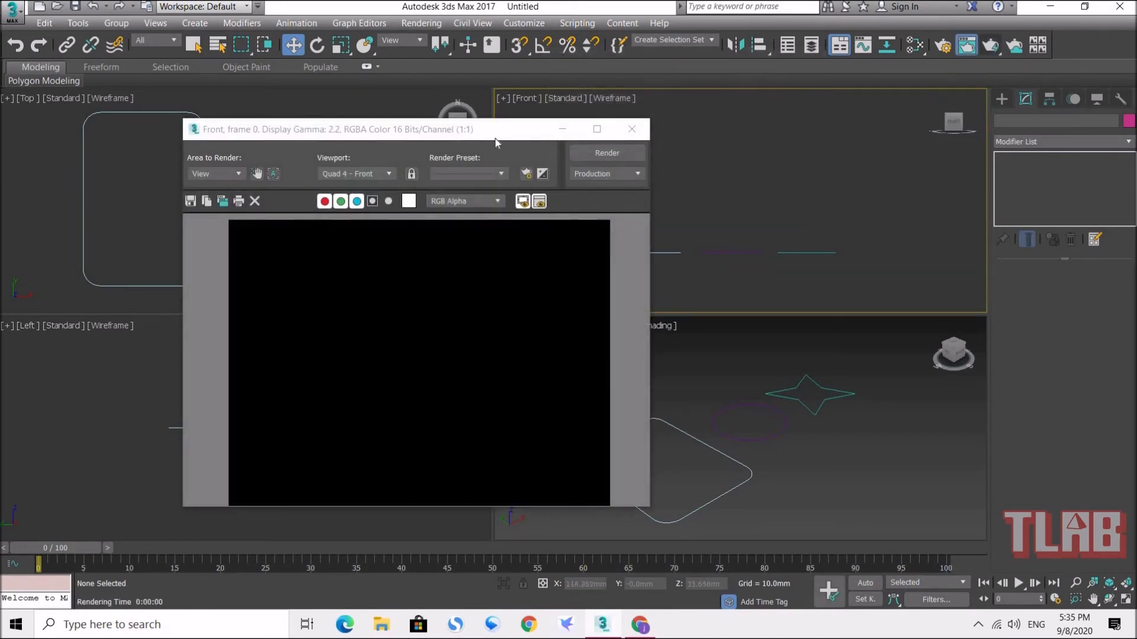
left_click_drag(474, 127, 346, 77)
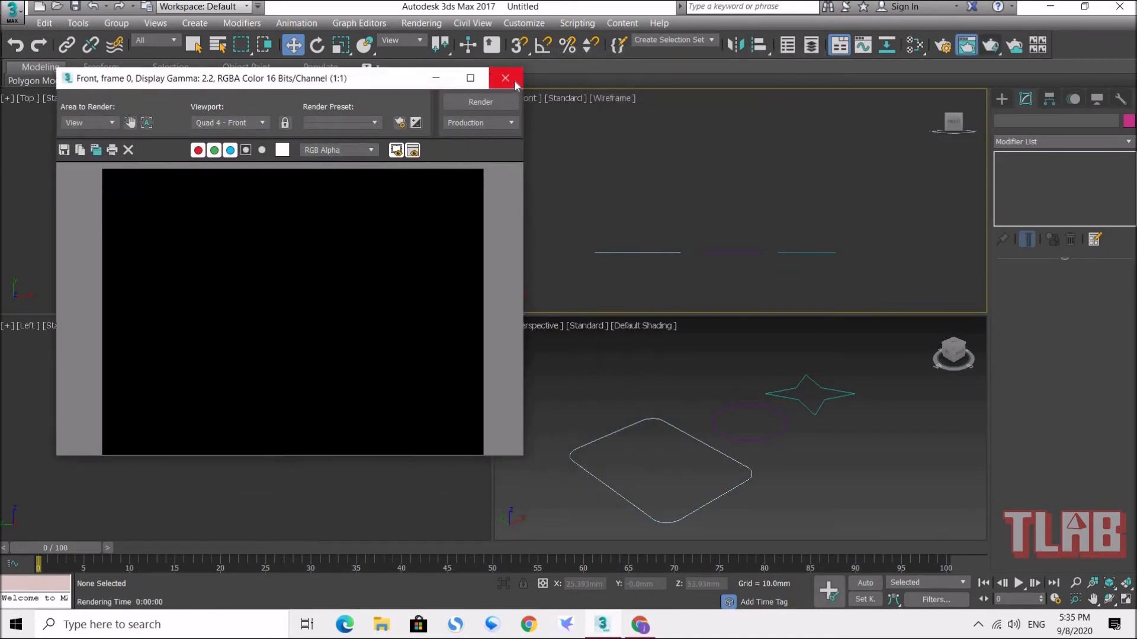
left_click(513, 80)
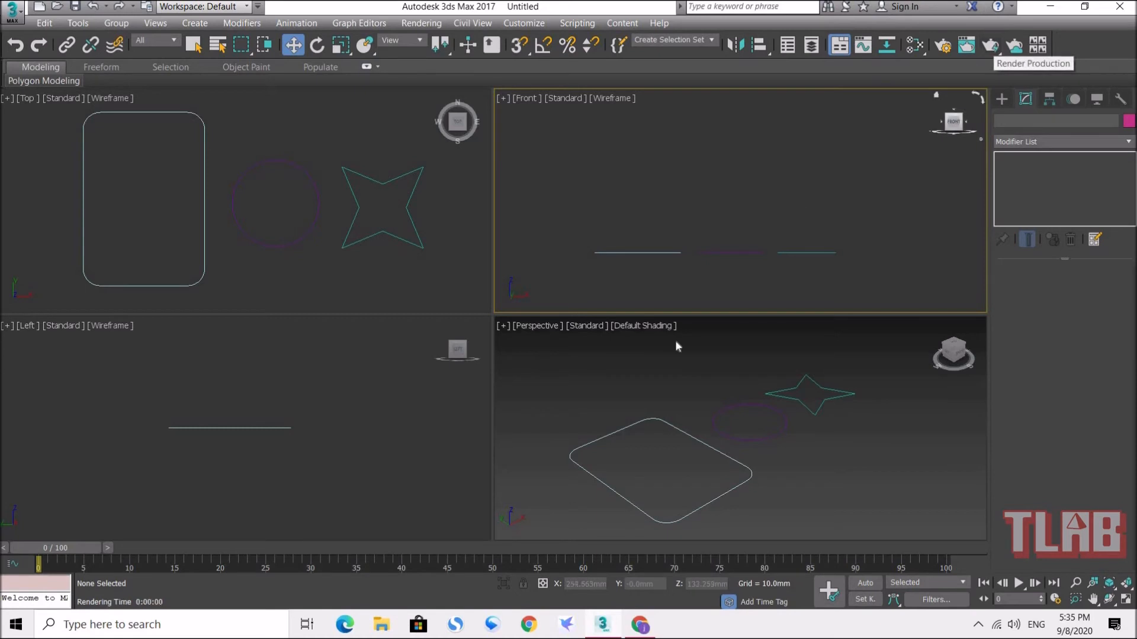
Alternate the active viewport between Top and Perspective, leaving Perspective active
left_click(610, 367)
left_click(361, 290)
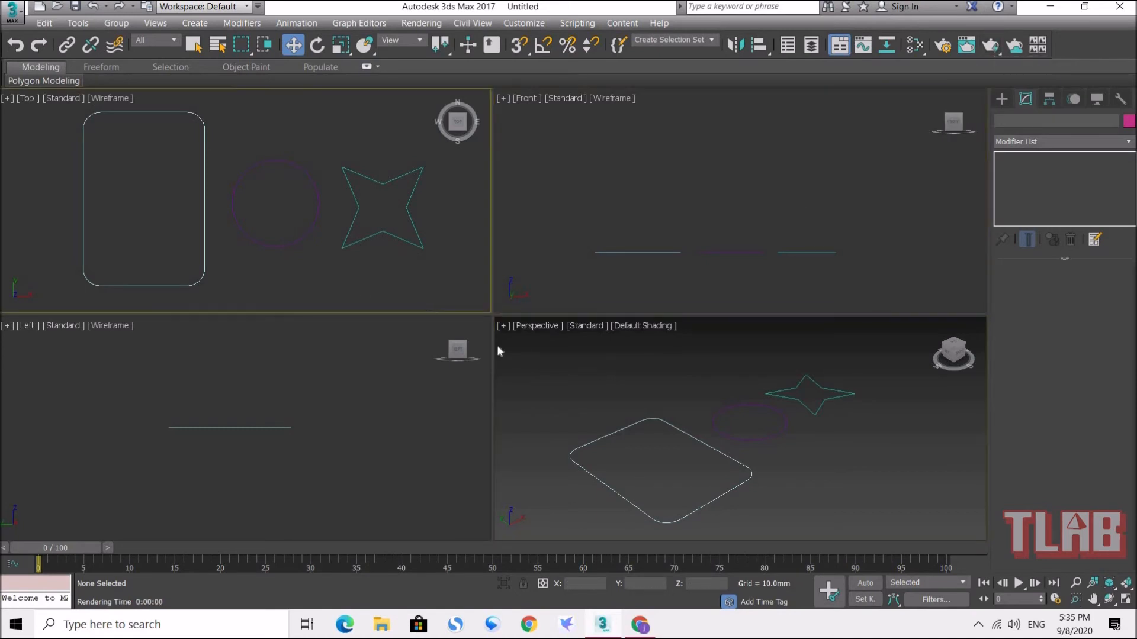
left_click(589, 388)
left_click(411, 281)
left_click(592, 378)
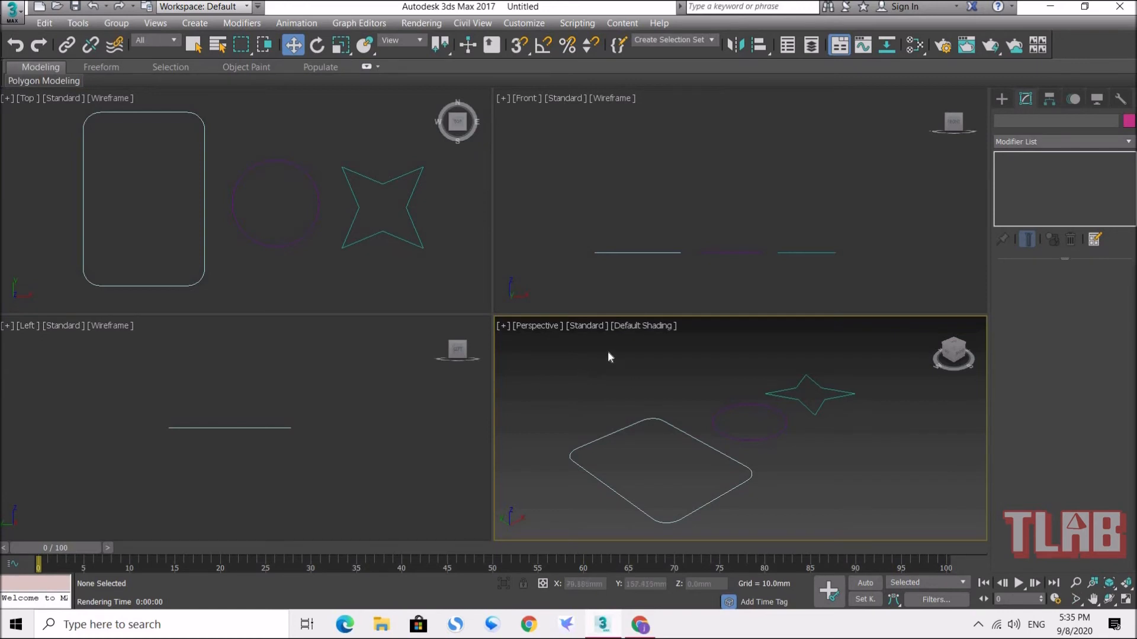
Check the rectangle, circle and star by selecting them in turn and rendering the Perspective viewport, and close the render window
left_click(631, 428)
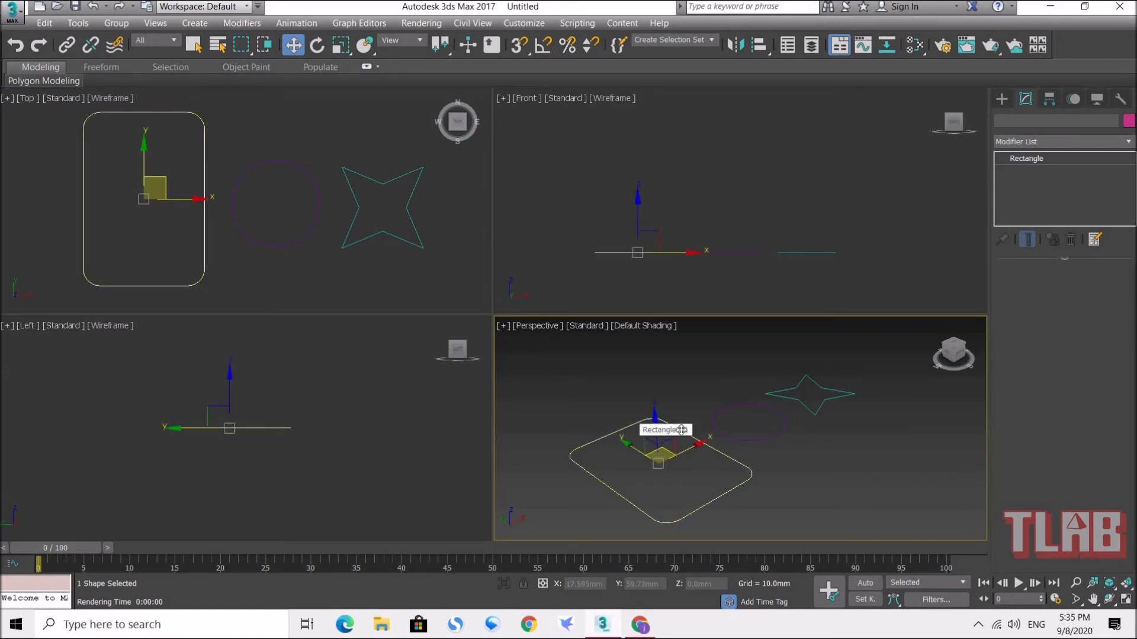
left_click(749, 440)
left_click(821, 414)
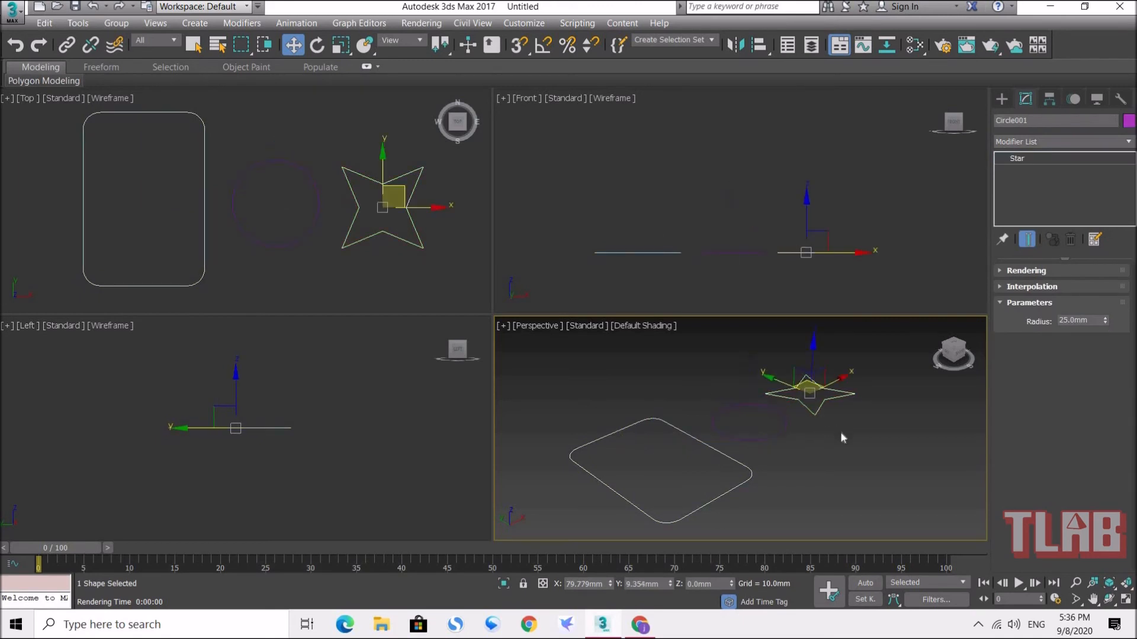
left_click(682, 467)
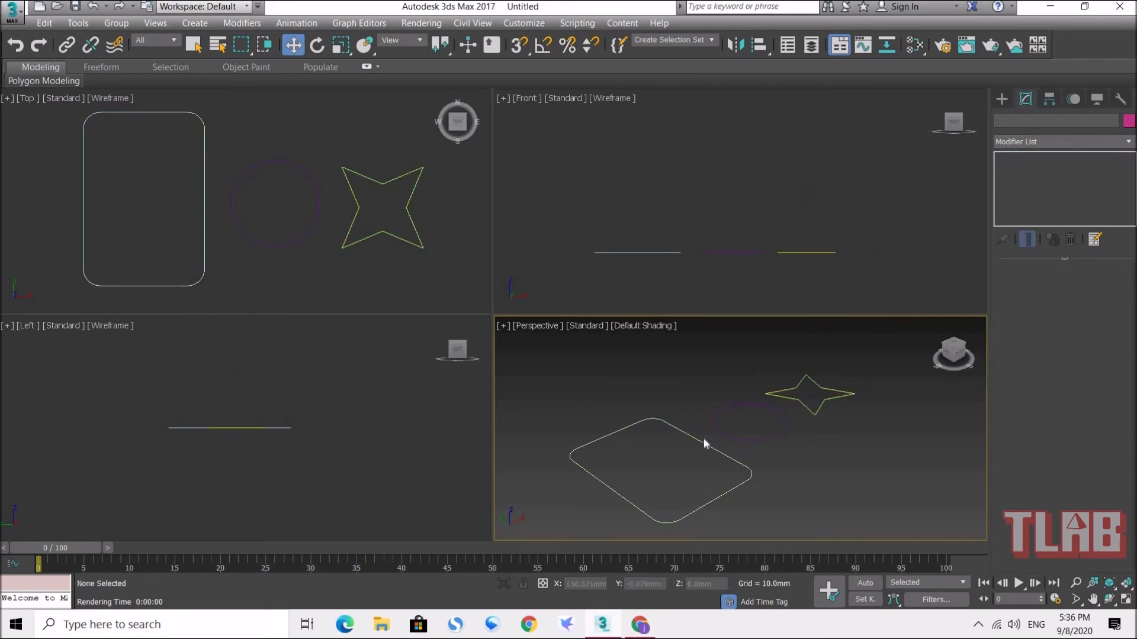
left_click(991, 46)
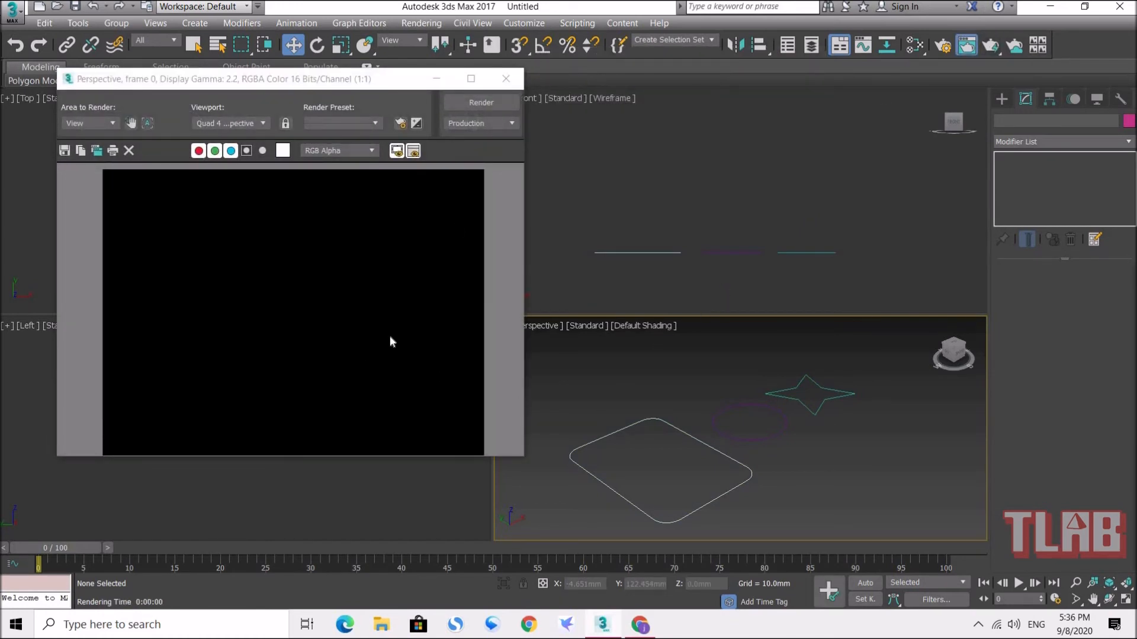
left_click(506, 78)
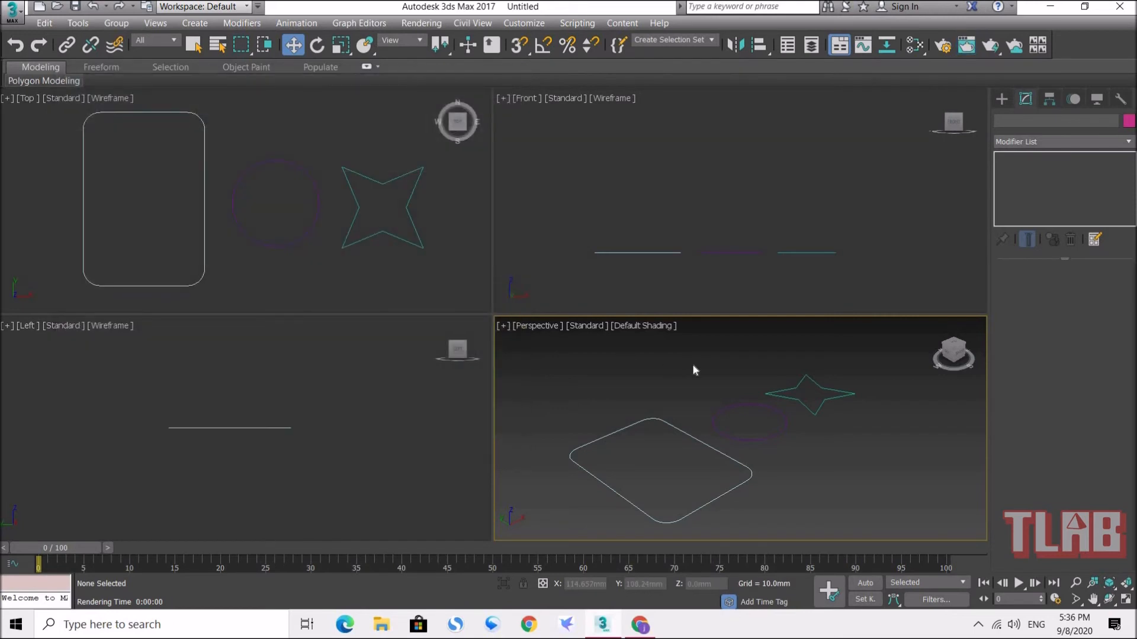
mouse_move(831, 488)
left_mouse_down()
mouse_move(868, 484)
mouse_move(824, 472)
left_mouse_up()
left_click(685, 385)
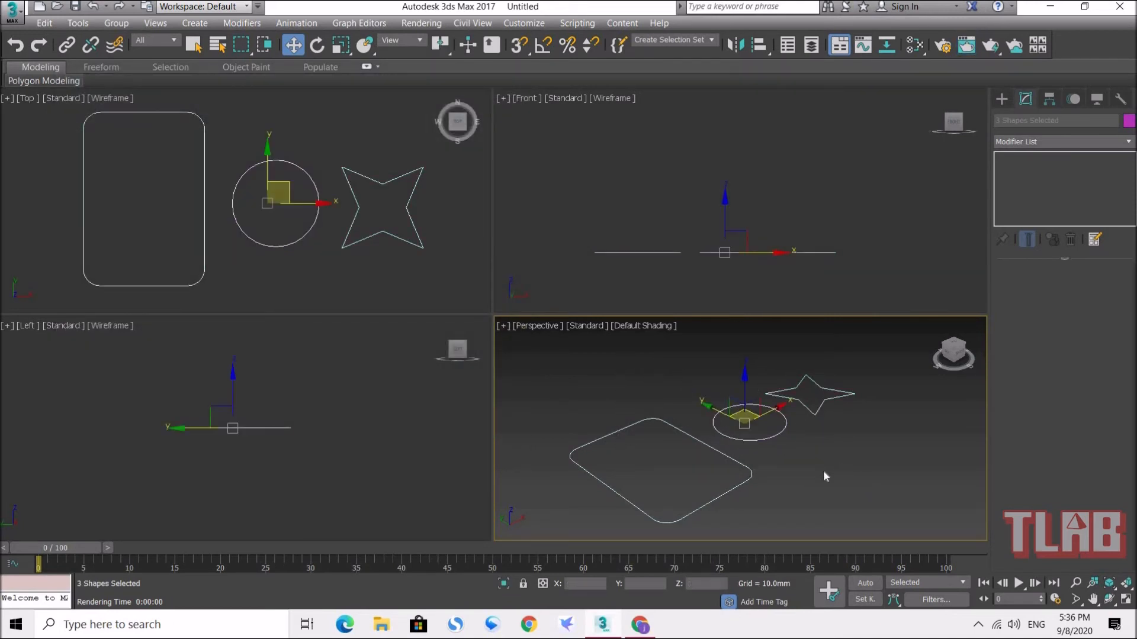
left_click(829, 464)
left_click_drag(638, 362, 843, 474)
left_click(868, 465)
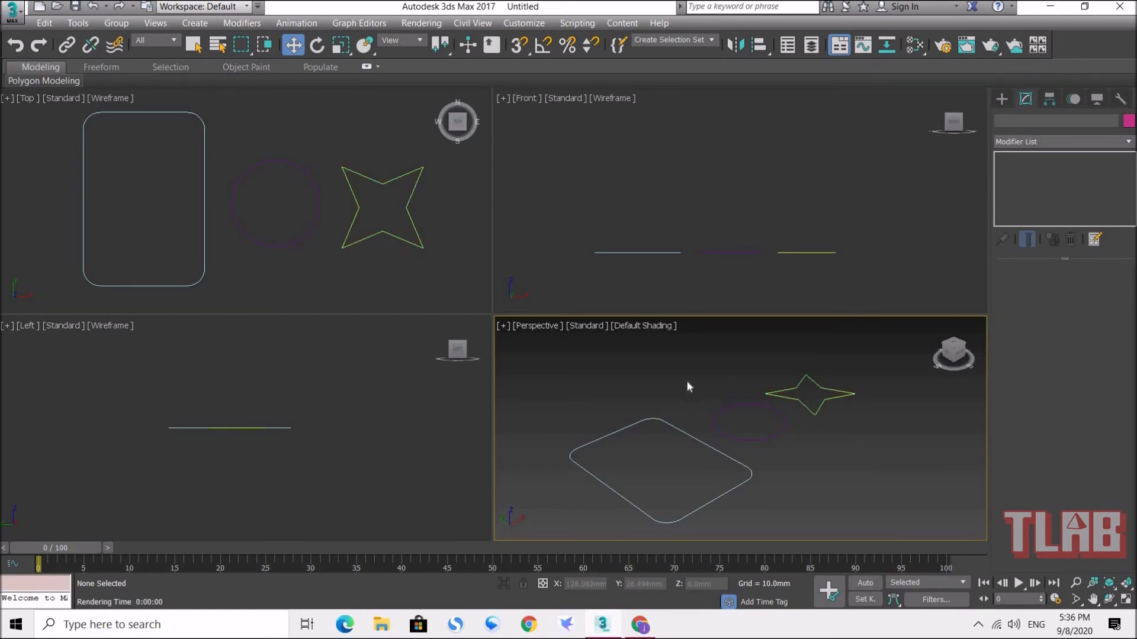
left_click_drag(819, 493, 840, 495)
left_click(634, 371)
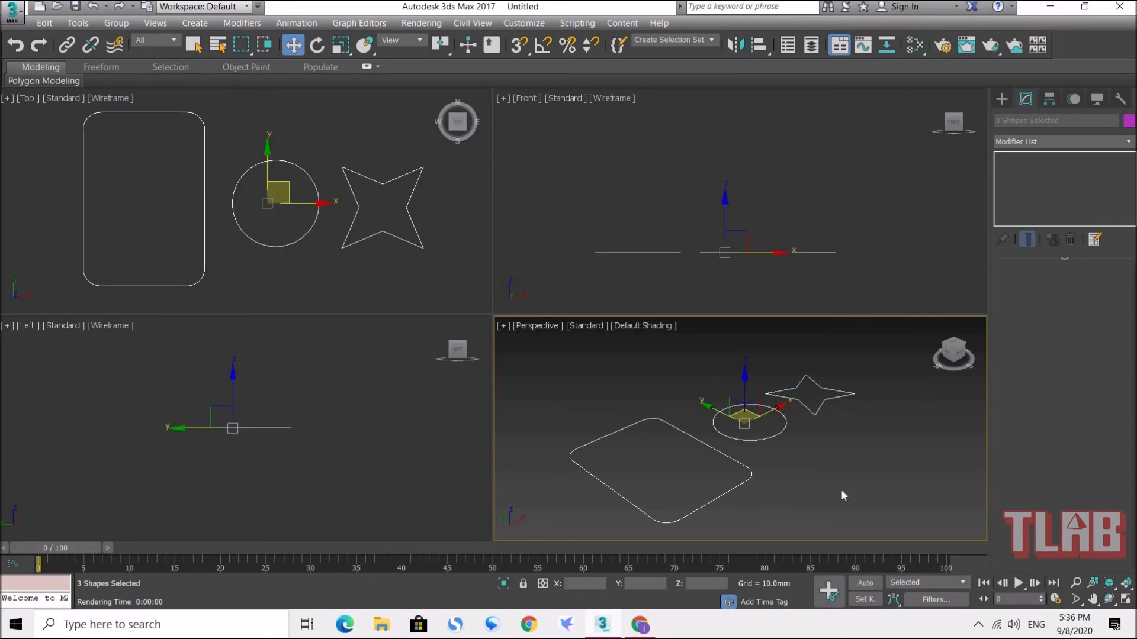
left_click(844, 495)
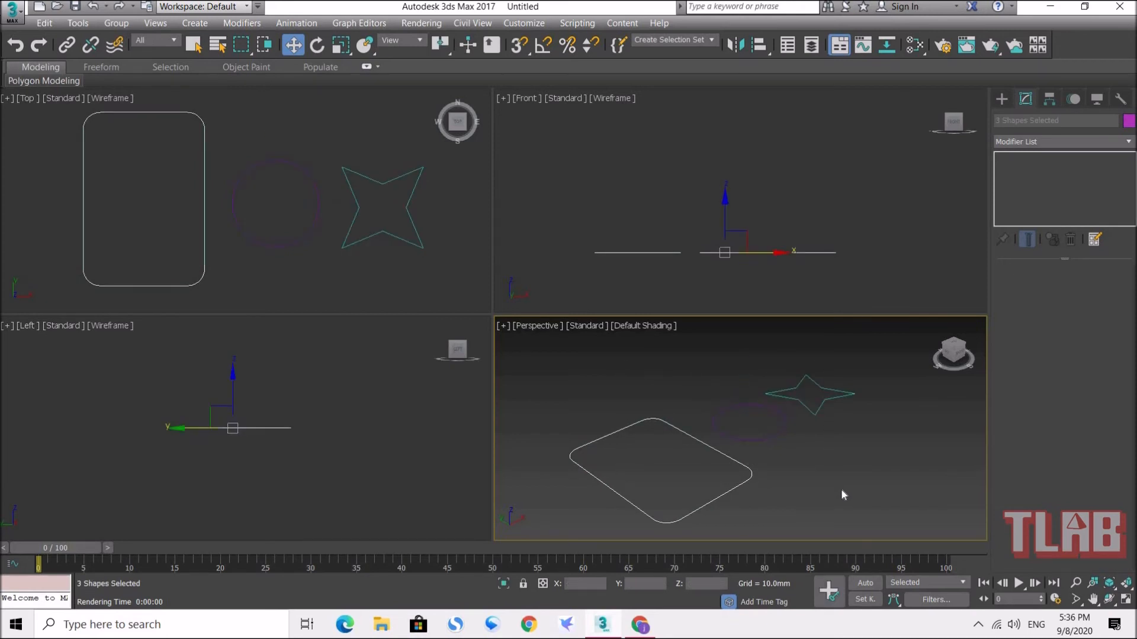
left_click(687, 437)
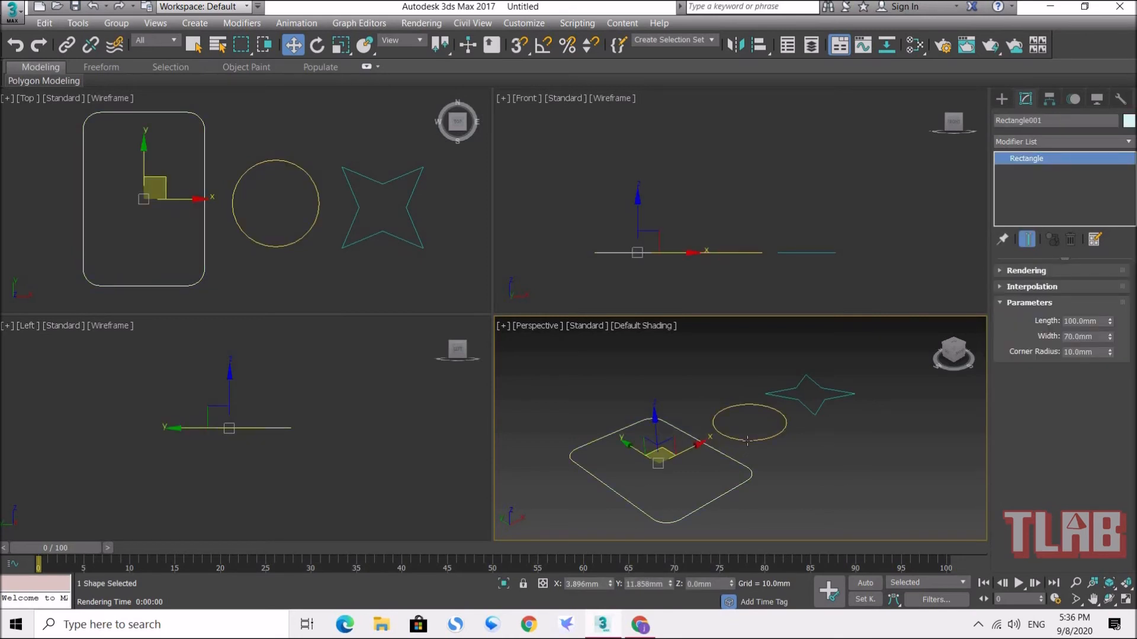
left_click_drag(661, 372, 759, 461)
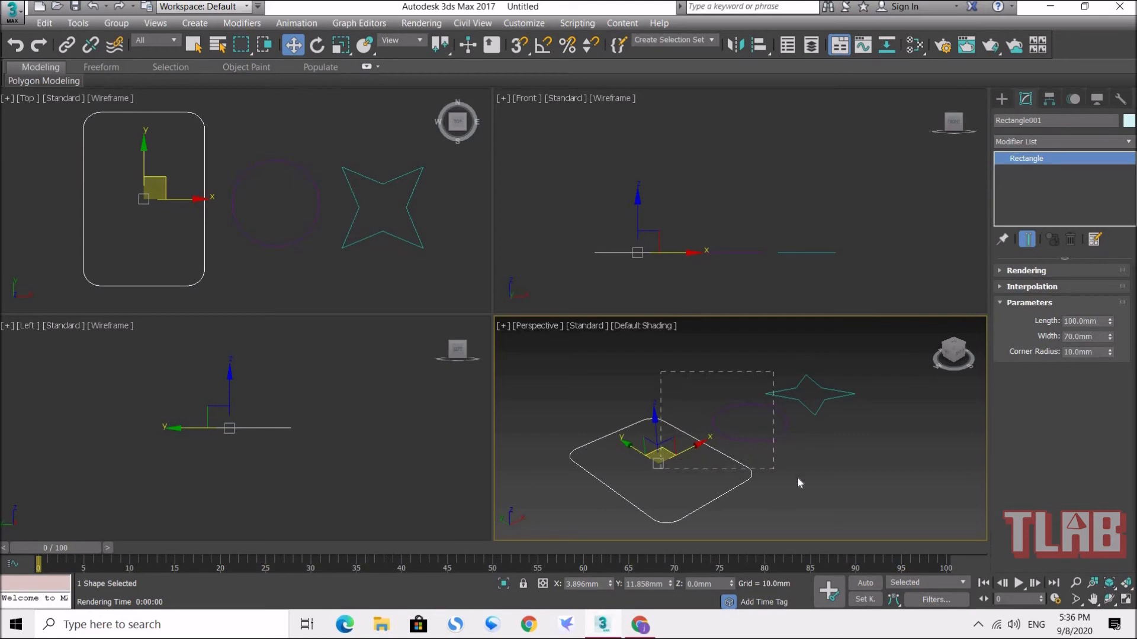
left_click_drag(845, 491, 848, 466)
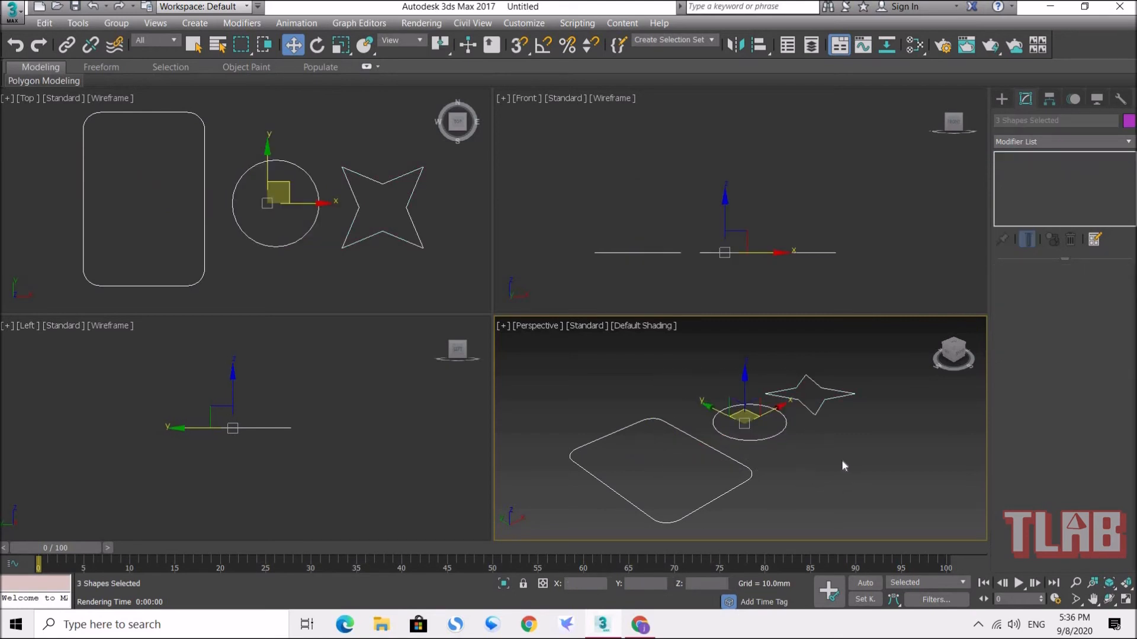
left_click(841, 459)
left_click_drag(838, 483, 885, 502)
left_click(992, 49)
left_click(682, 413)
Select the rectangle in the Perspective viewport and enable its thickness in both the renderer and the viewport
left_click(606, 466)
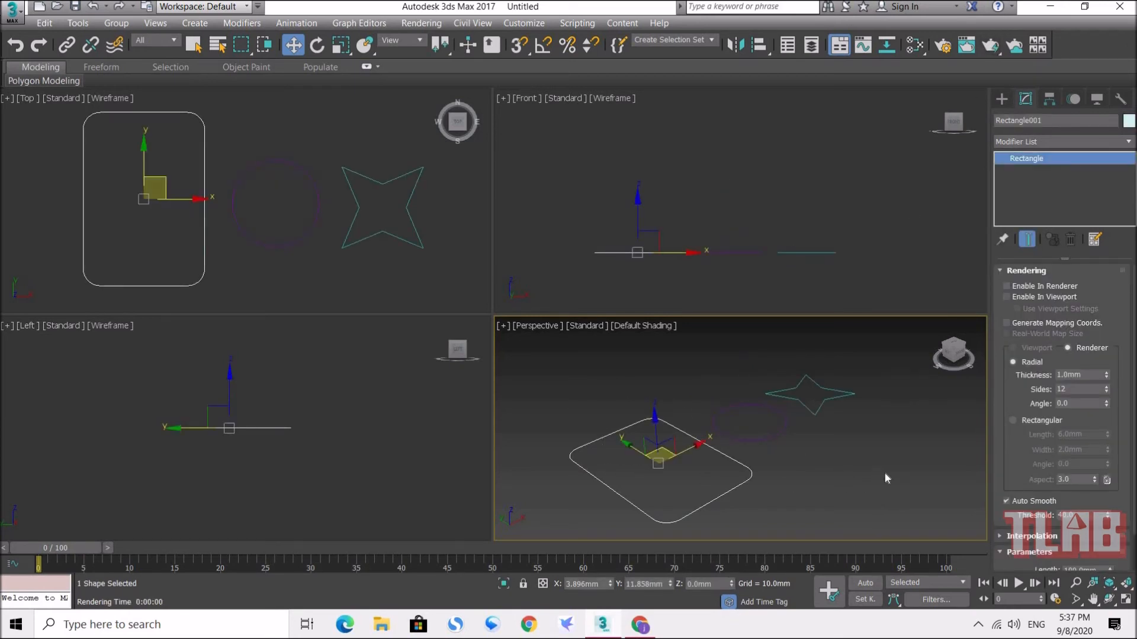
left_click(1067, 269)
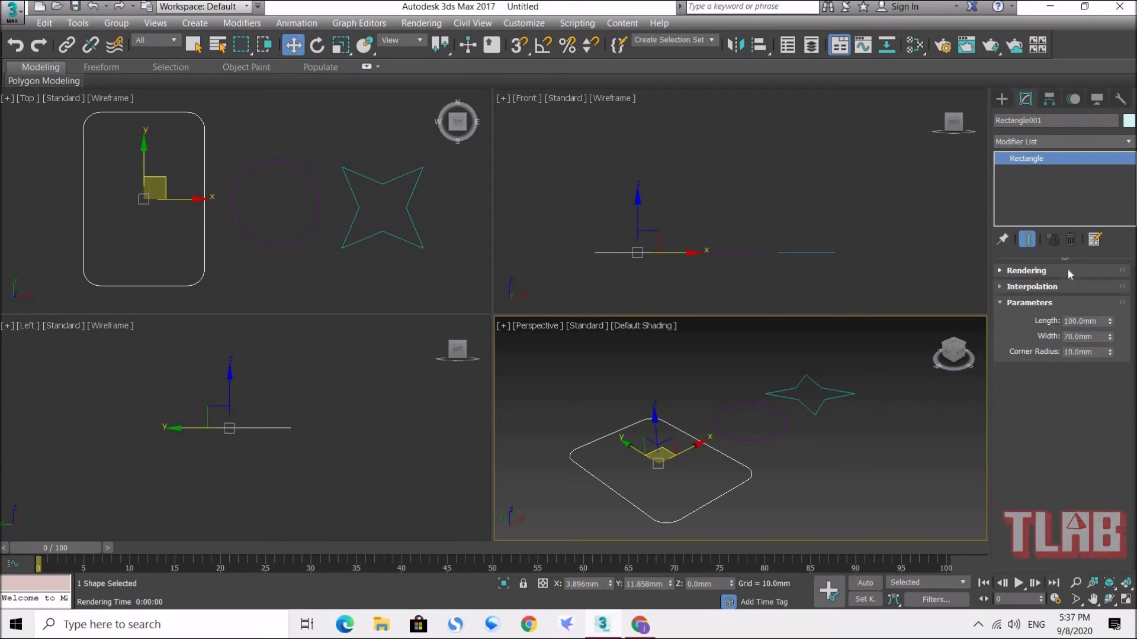
left_click(1028, 270)
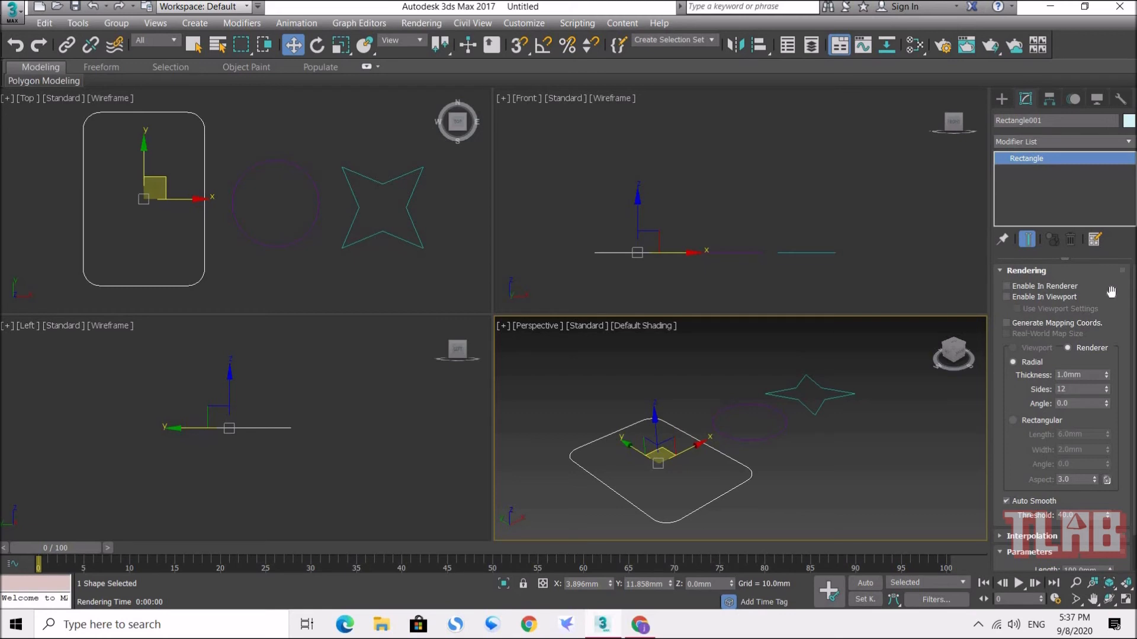
left_click(1006, 287)
left_click(1007, 297)
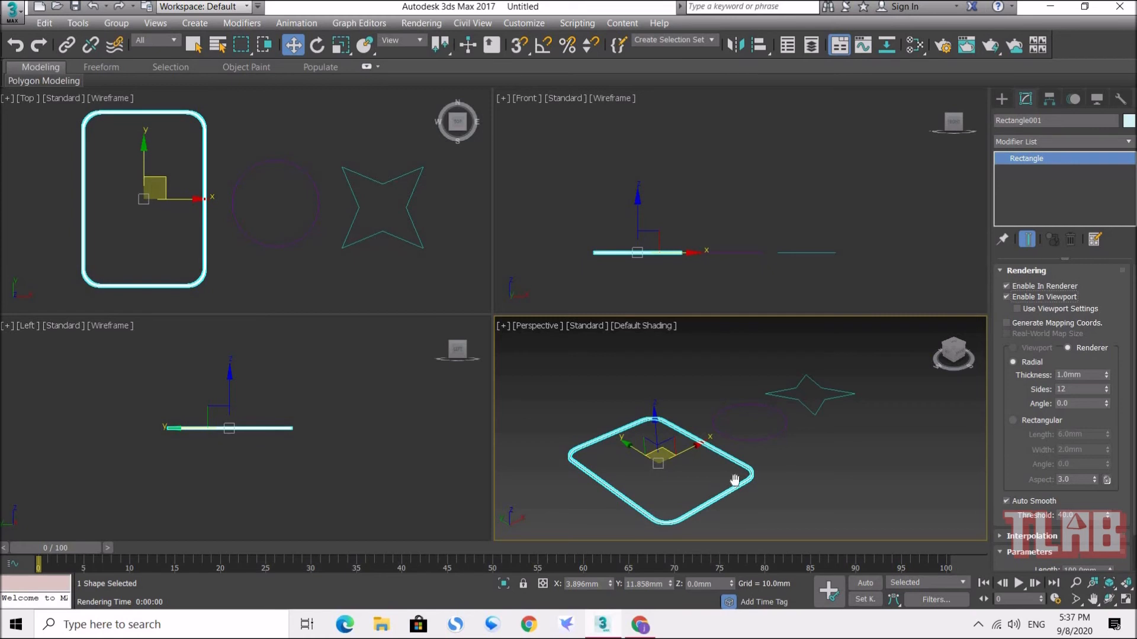
Enlarge the Perspective viewport relative to the other three and examine the rectangle's thickened outline and rendering settings up close
middle_click_drag(719, 479, 733, 466)
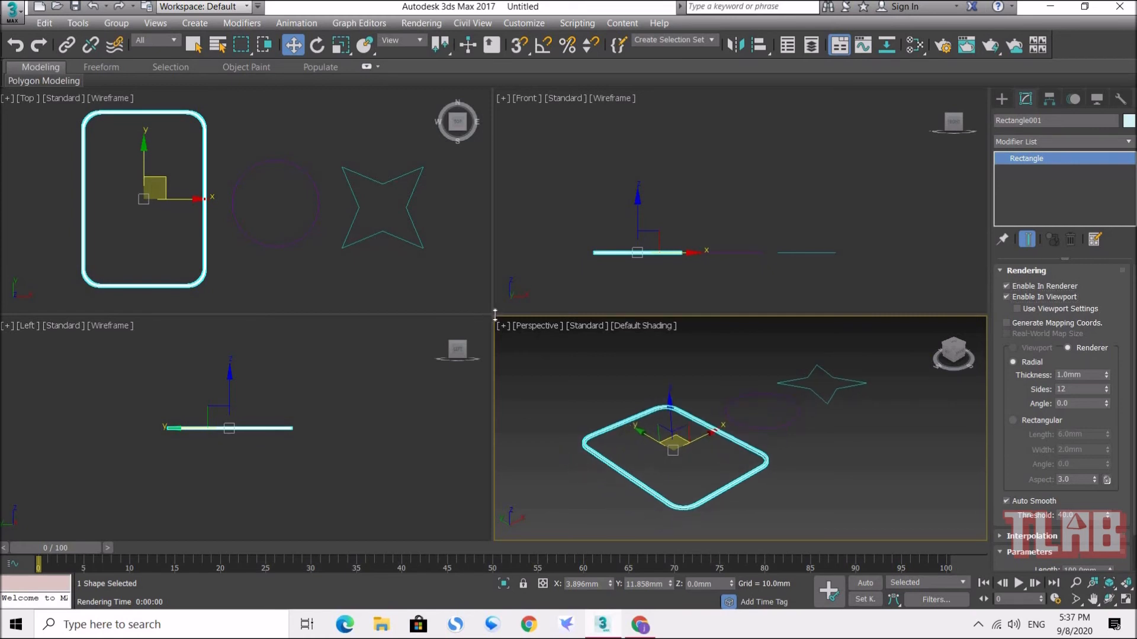
left_click_drag(489, 307, 260, 187)
scroll(559, 428, "up", 8)
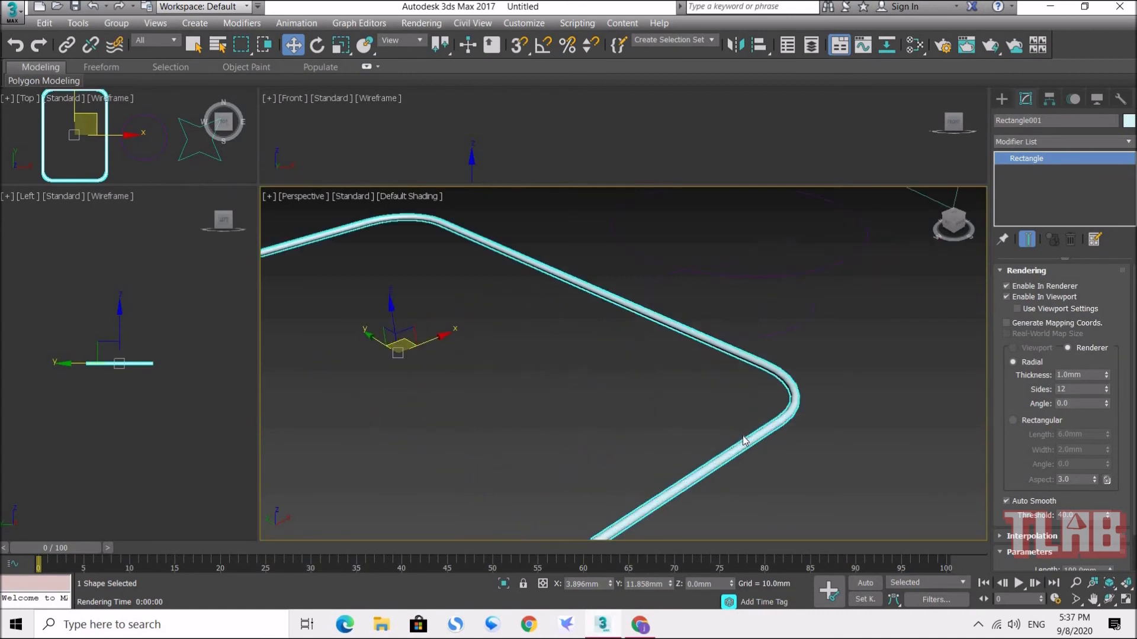
scroll(626, 389, "down", 10)
scroll(550, 390, "up", 3)
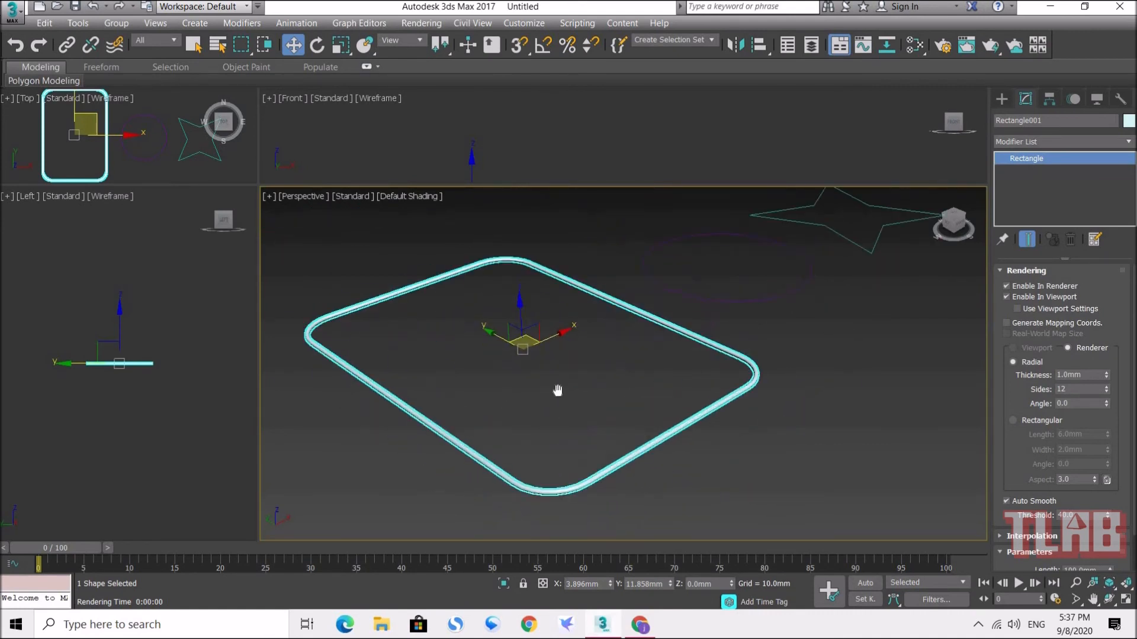
mouse_move(558, 401)
middle_mouse_down()
mouse_move(561, 388)
mouse_move(571, 402)
middle_mouse_up()
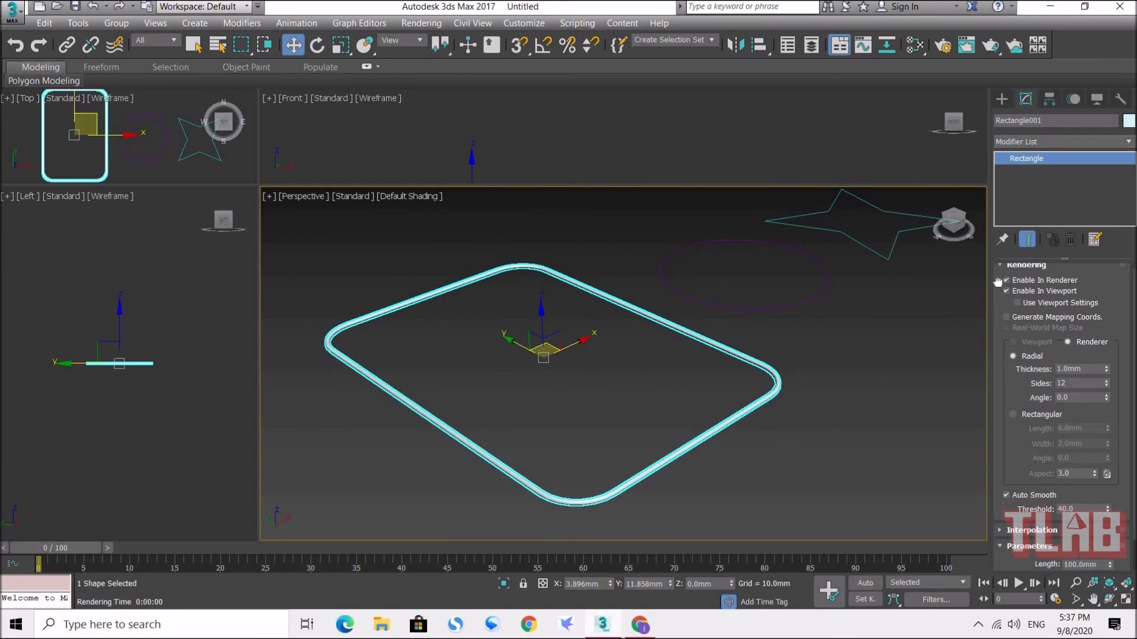
scroll(996, 345, "down", 2)
scroll(1000, 346, "up", 2)
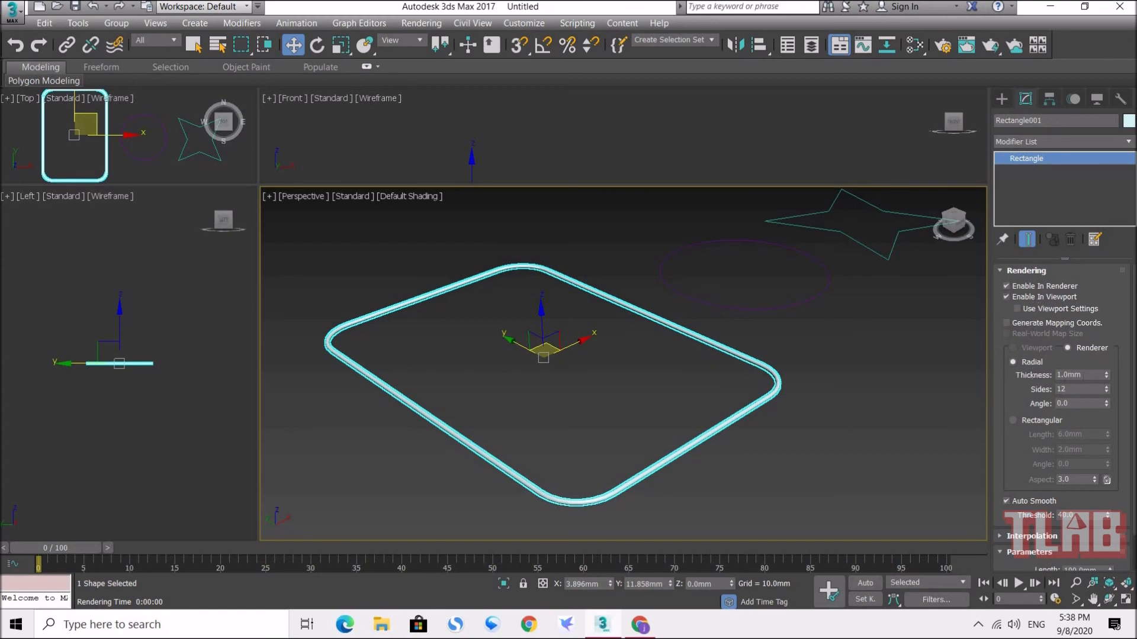
Set the rectangle's radial thickness to 3 mm, and switch its rendered cross-section to Rectangular
double_click(1077, 375)
type("3")
key("Return")
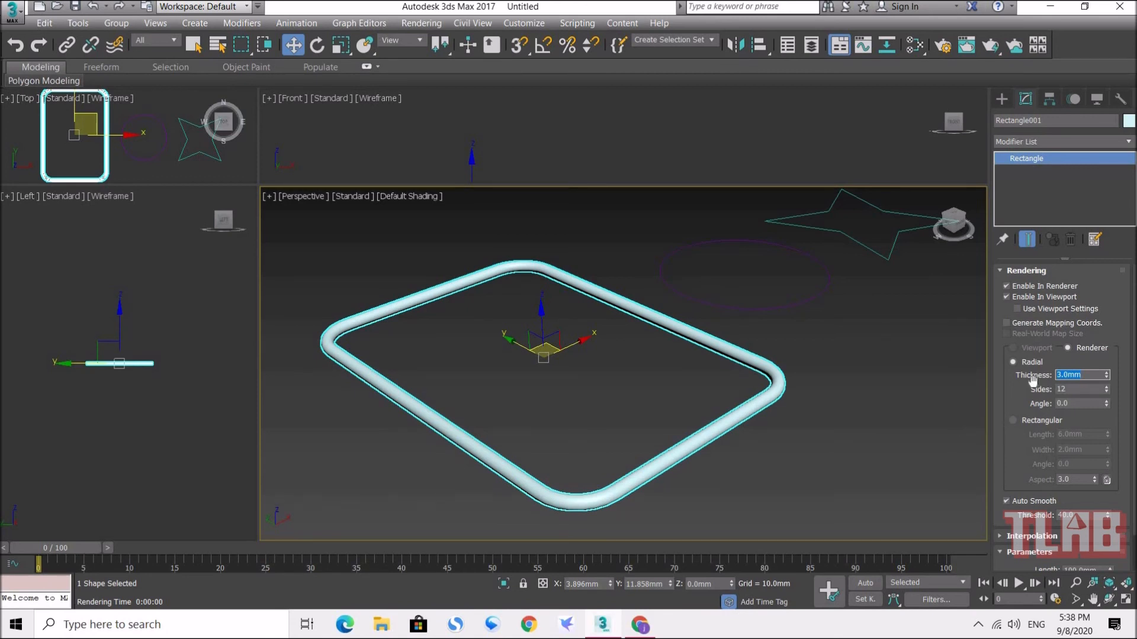
left_click(1019, 419)
left_click(1094, 435)
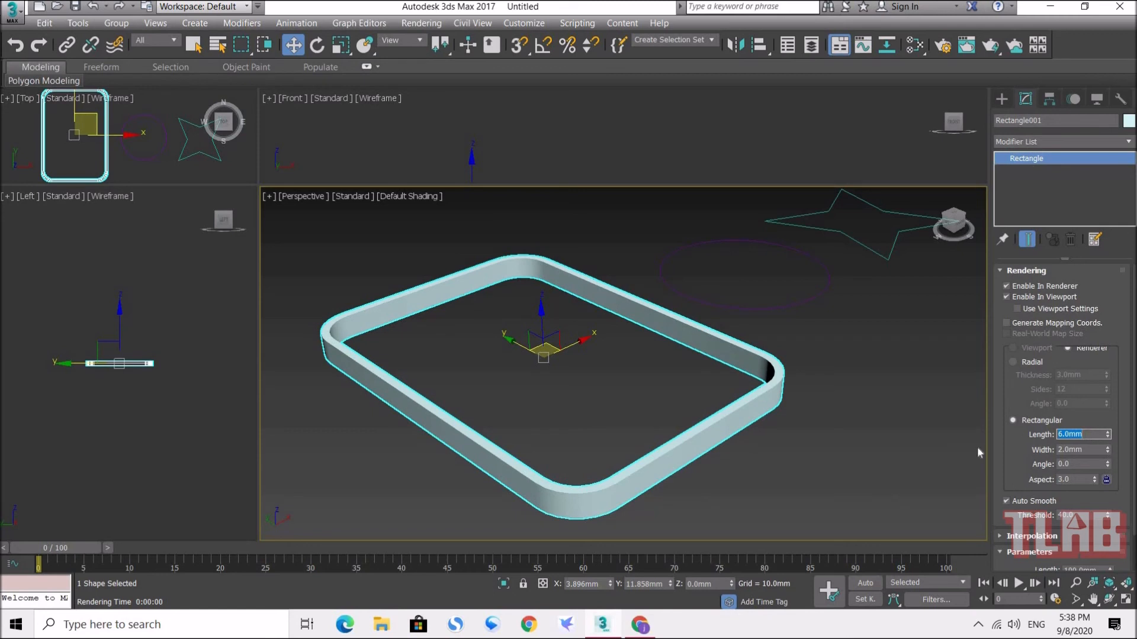
Frame the three shapes in the Perspective viewport, render it to check the rectangle's rectangular section, and close the render window
middle_click_drag(911, 332, 869, 362)
scroll(582, 367, "down", 3)
scroll(698, 367, "up", 3)
middle_click_drag(748, 362, 756, 397)
scroll(729, 367, "down", 3)
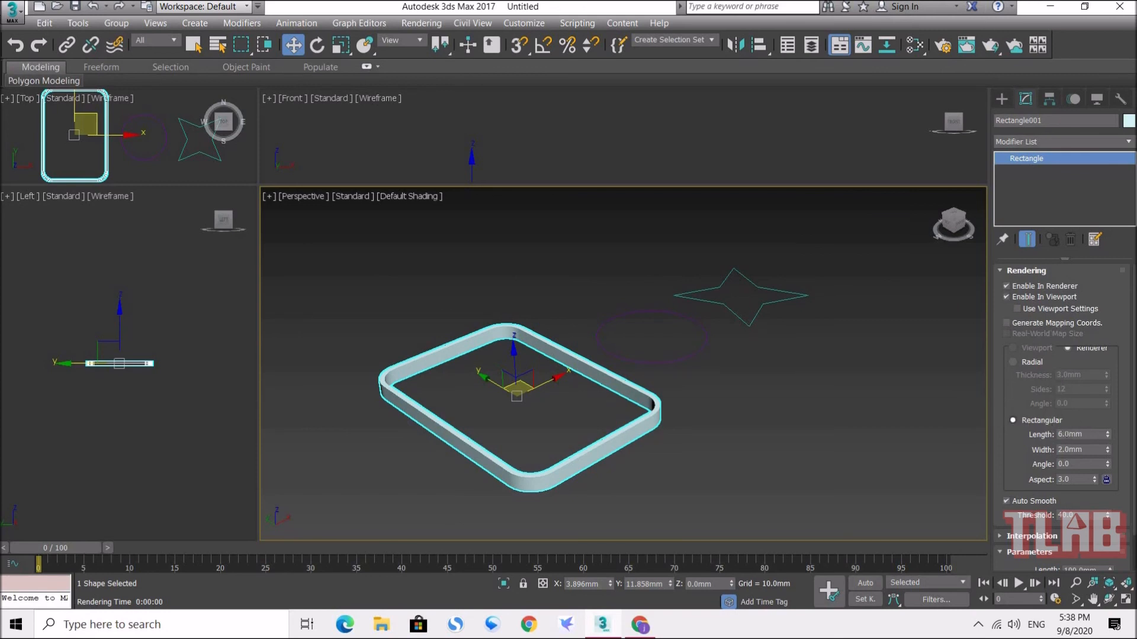
left_click_drag(1069, 434, 1055, 434)
left_click(994, 48)
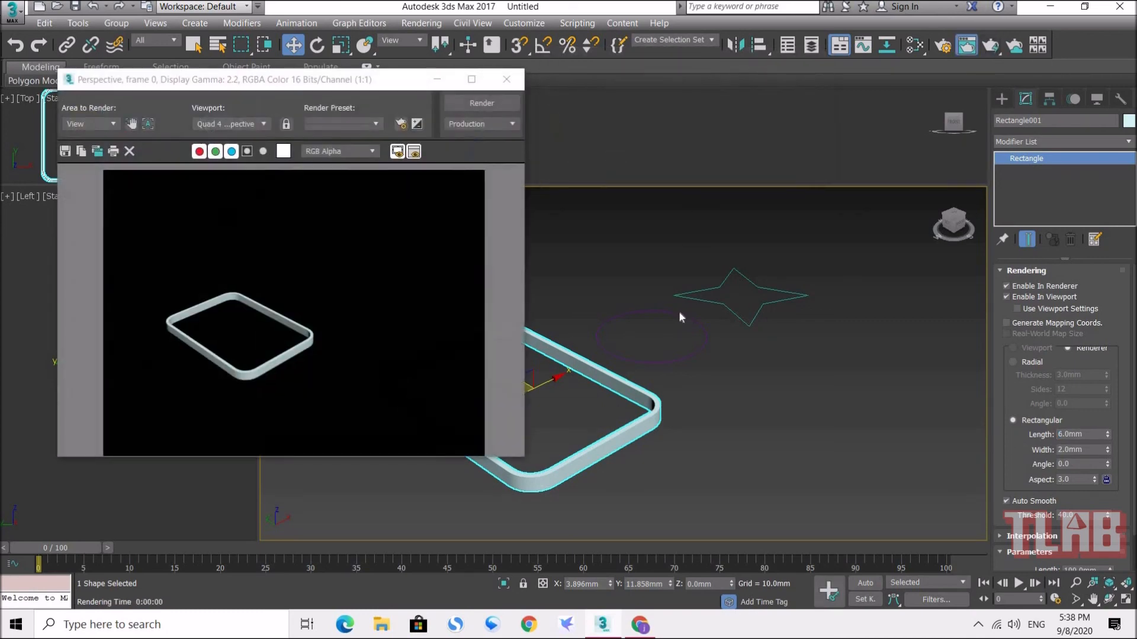
left_click(506, 79)
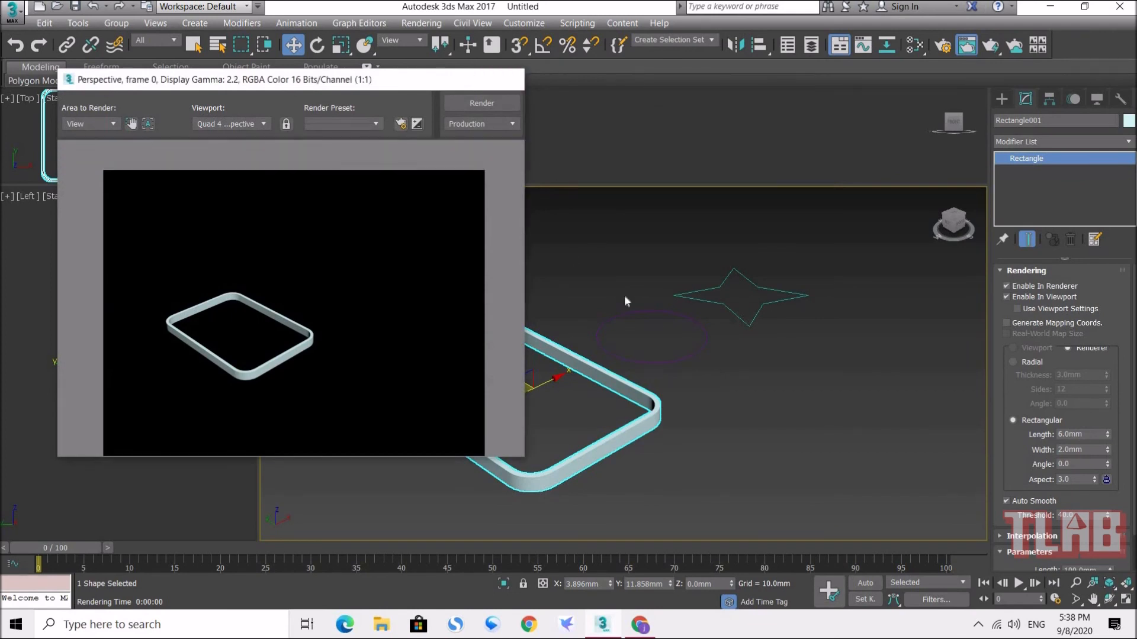
Select the circle and enable its thickness in both the renderer and the viewport
middle_click_drag(779, 308, 617, 390)
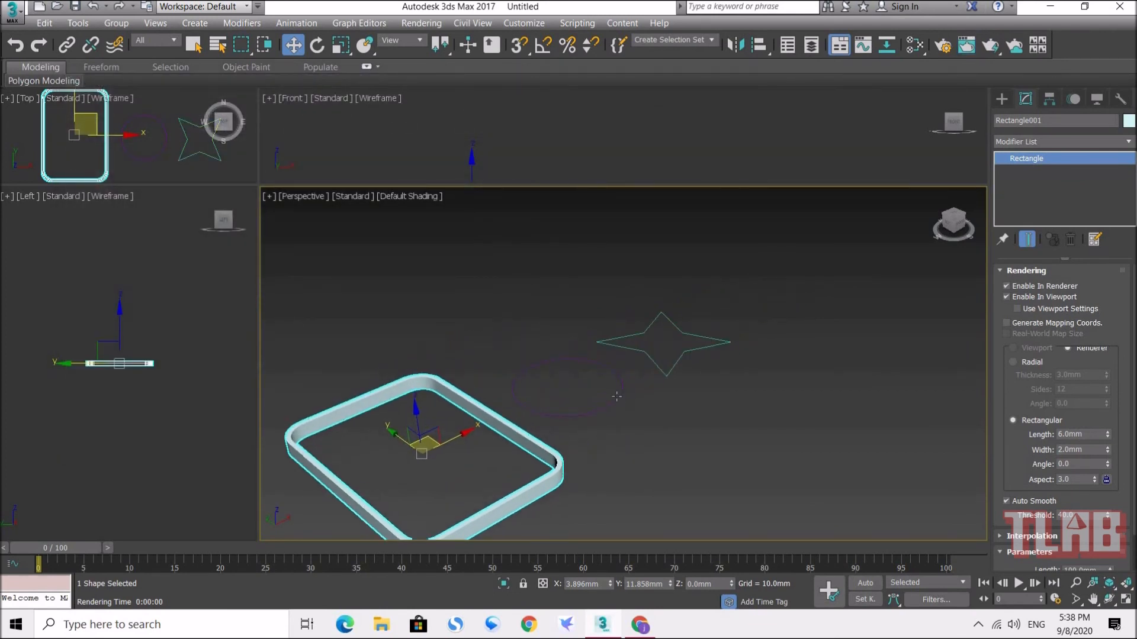
left_click(618, 392)
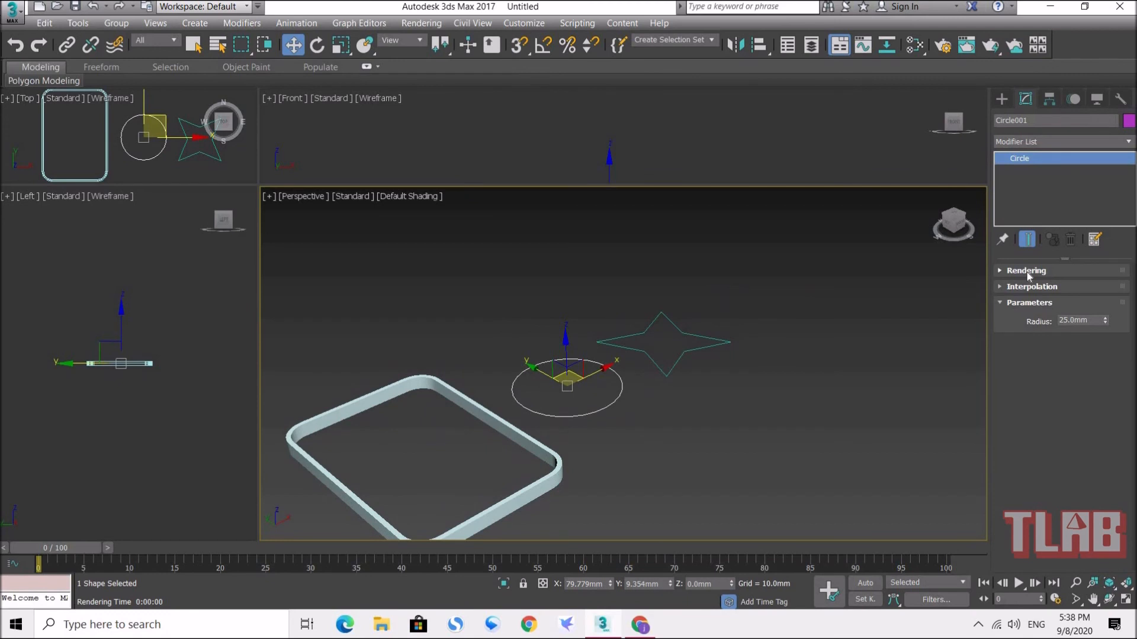
left_click(1027, 272)
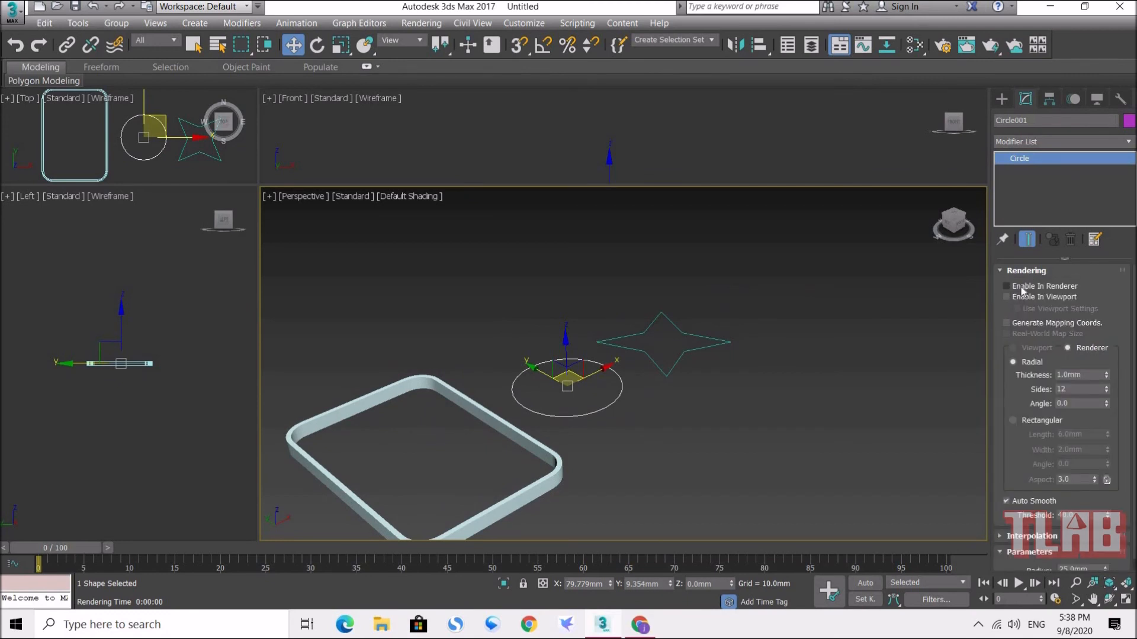
left_click(1022, 287)
left_click(1019, 297)
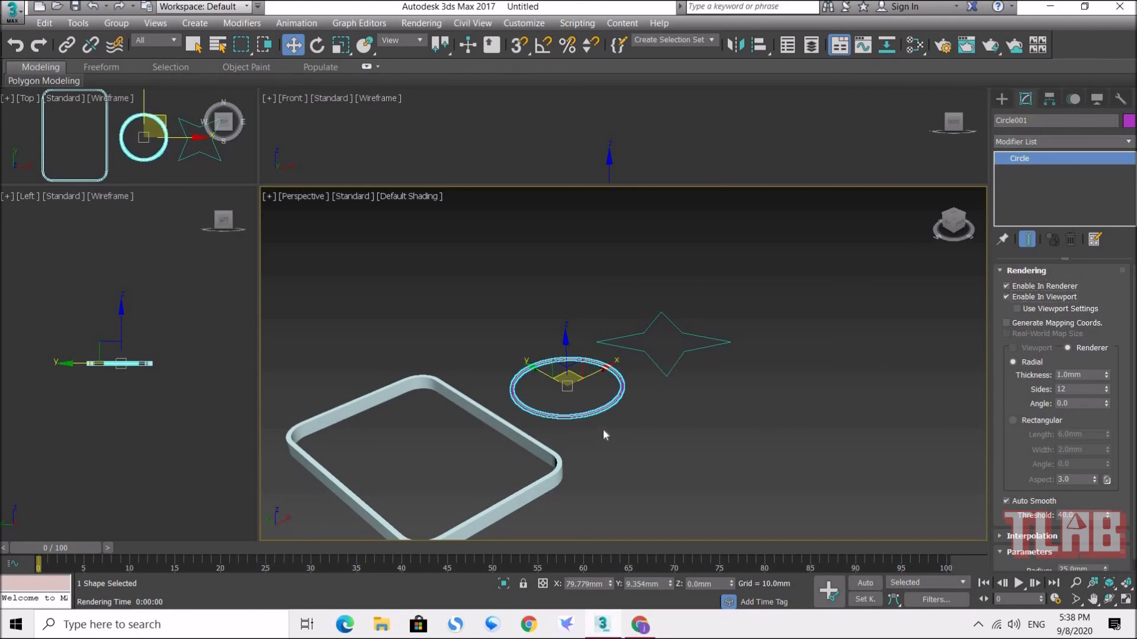
Set the circle's radial rendering thickness to 5 mm
scroll(607, 388, "up", 5)
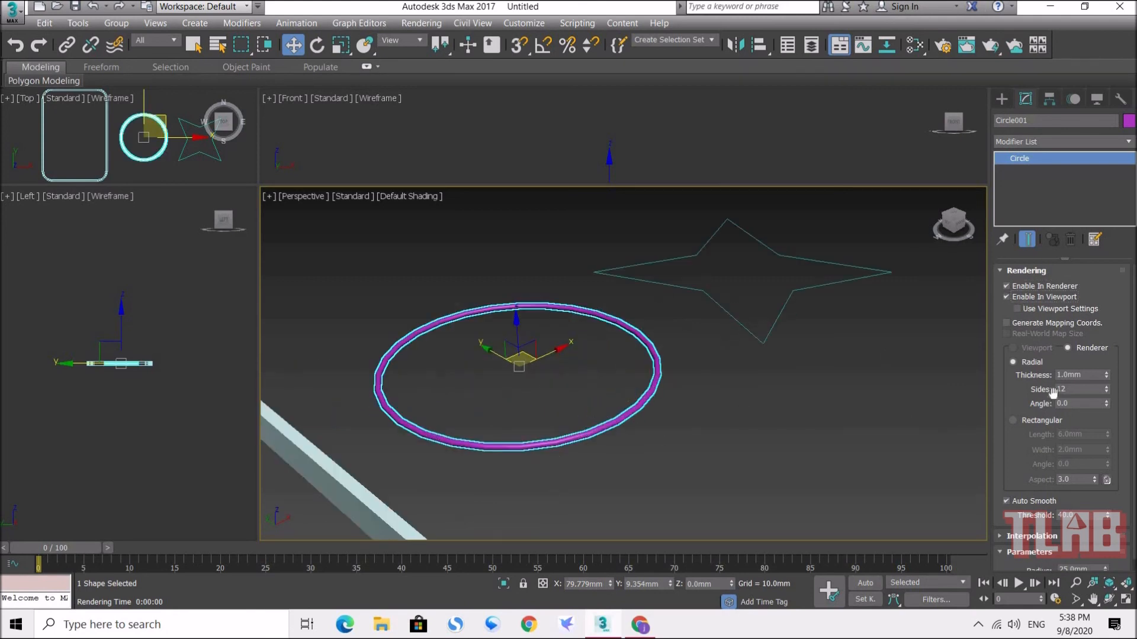
left_click_drag(1089, 375, 988, 406)
type("5")
key("Return")
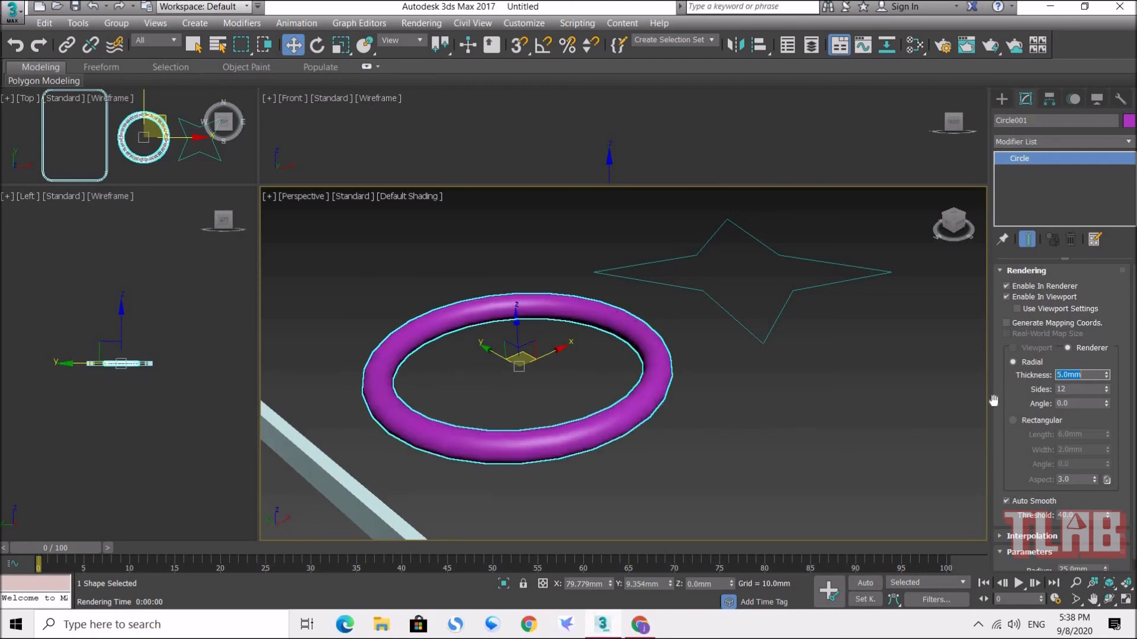
Enable the star's thickness in both the renderer and the viewport, and set its radial thickness to 6 mm
left_click(785, 310)
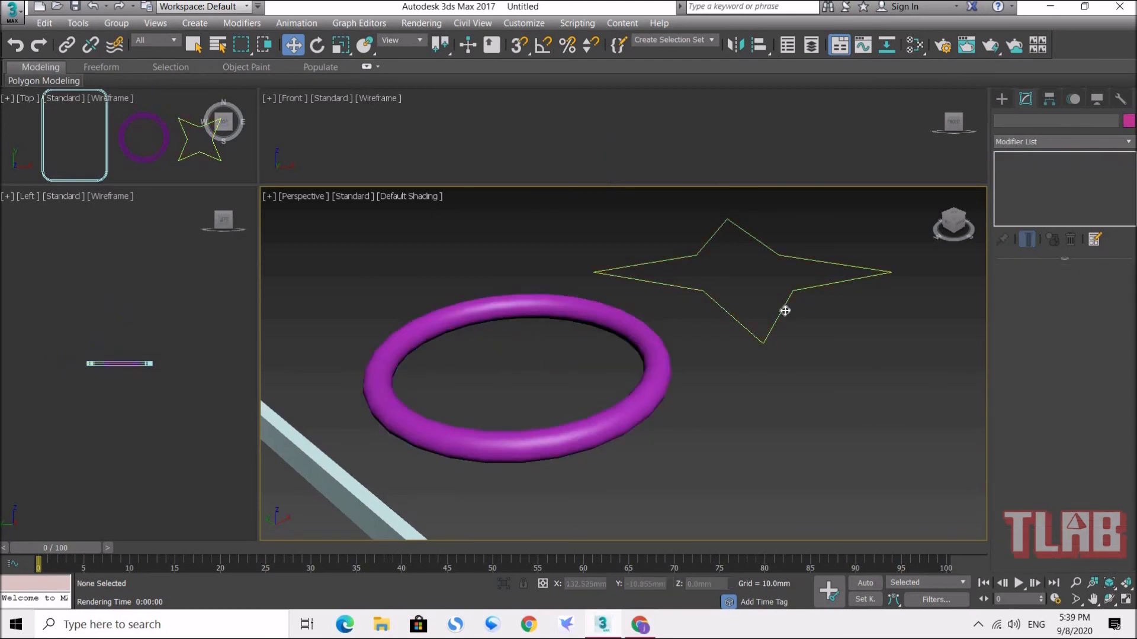
left_click(783, 309)
middle_click_drag(820, 309, 744, 379)
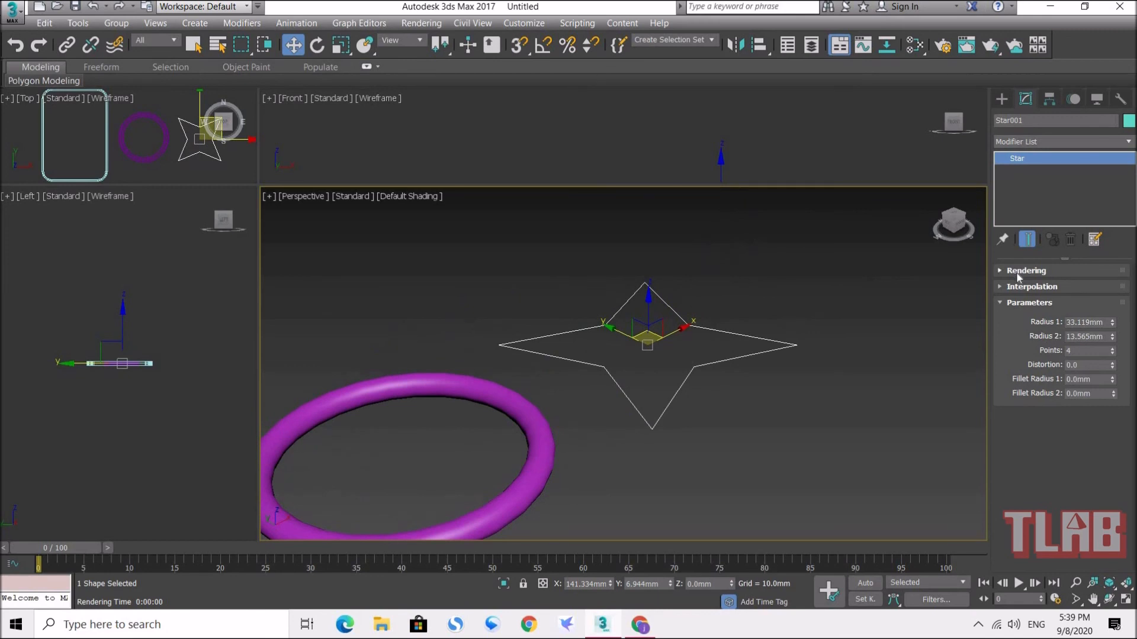
left_click(1020, 273)
left_click(1006, 298)
double_click(1068, 374)
type("6")
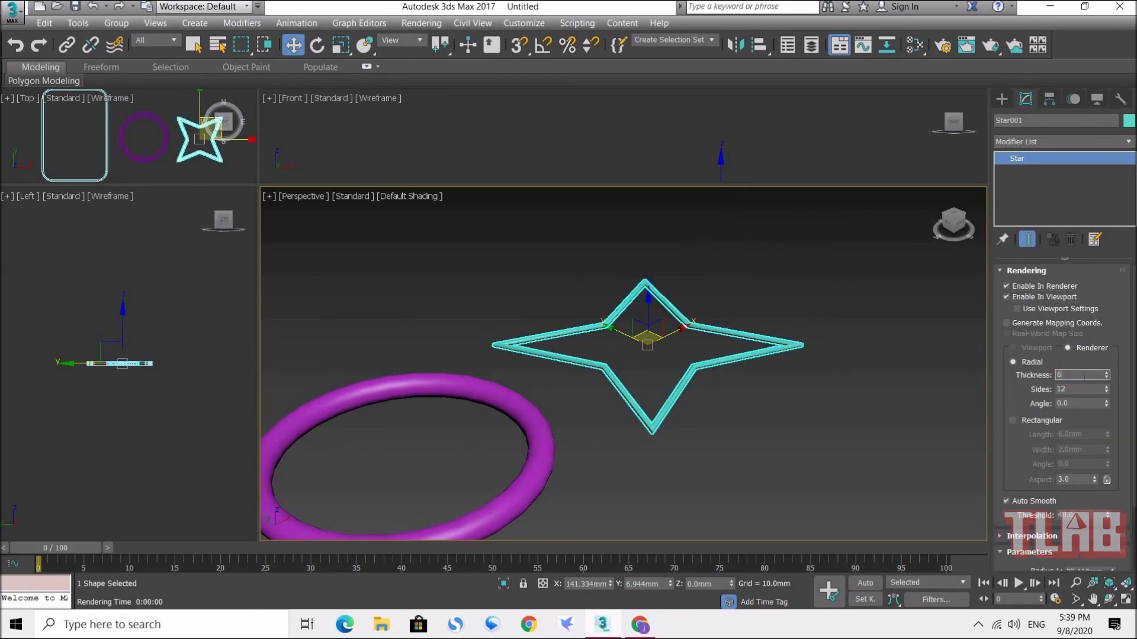
key("Return")
left_click(740, 445)
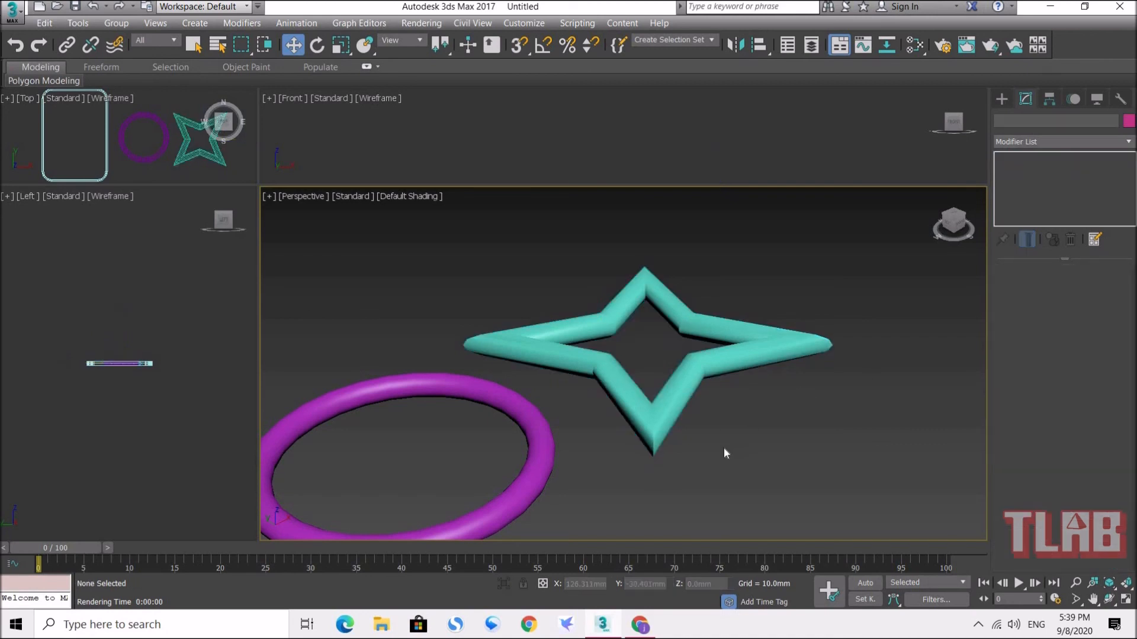
Frame the rectangle, circle and star in the Perspective viewport, render the view to check their thickness, and close the render window
scroll(586, 384, "down", 4)
middle_click_drag(665, 358, 736, 352)
scroll(723, 356, "down", 3)
scroll(722, 368, "up", 3)
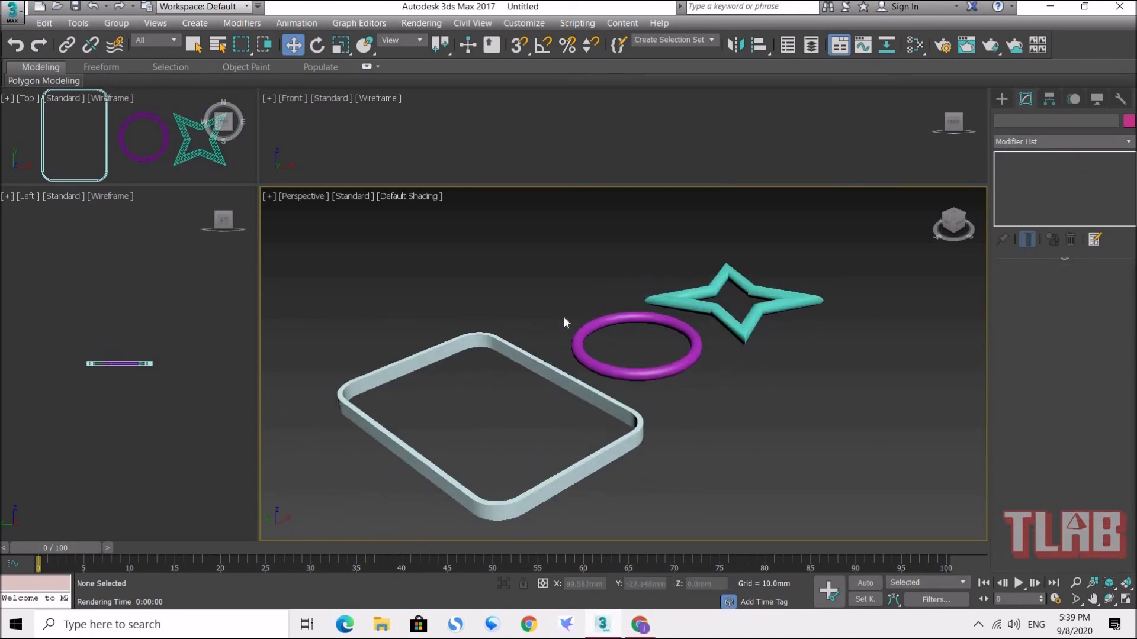
left_click_drag(463, 438, 464, 438)
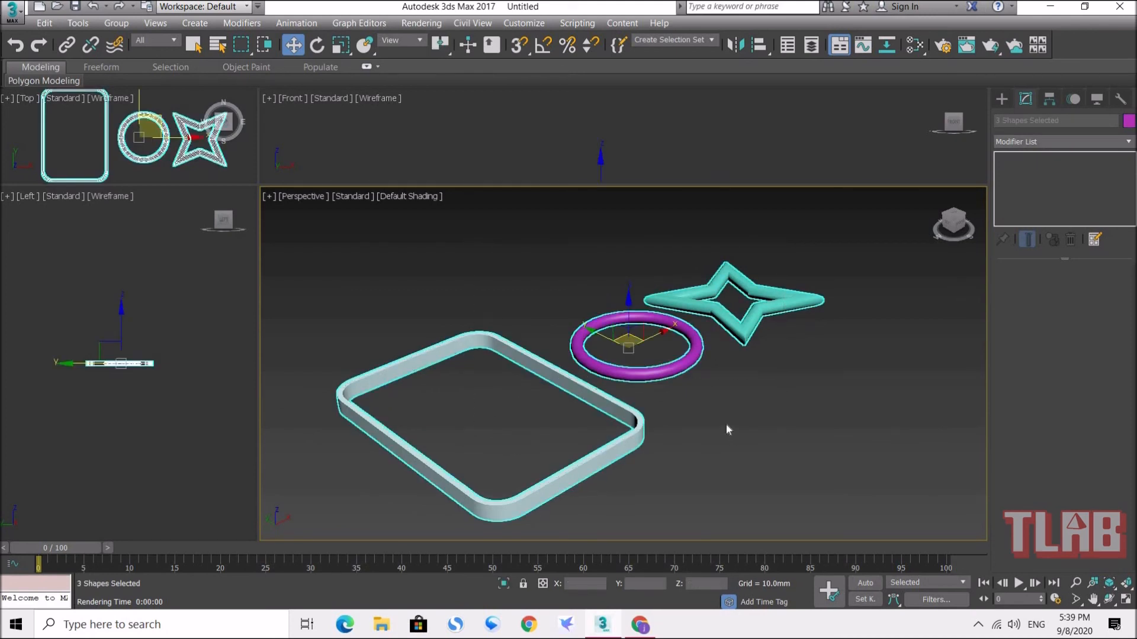
left_click(770, 424)
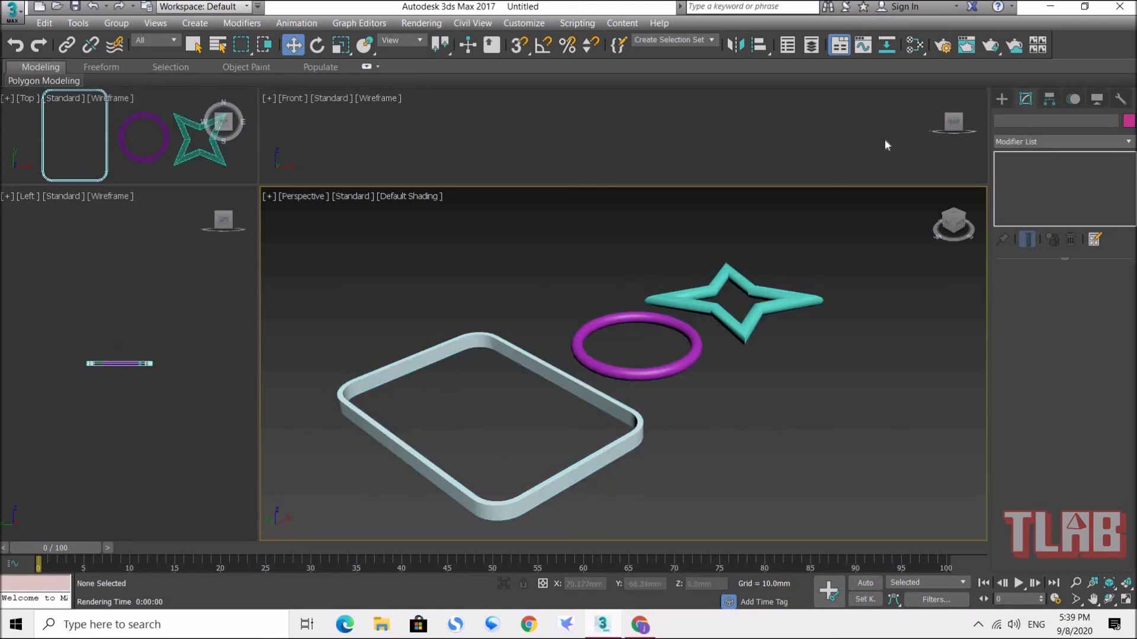
left_click(996, 49)
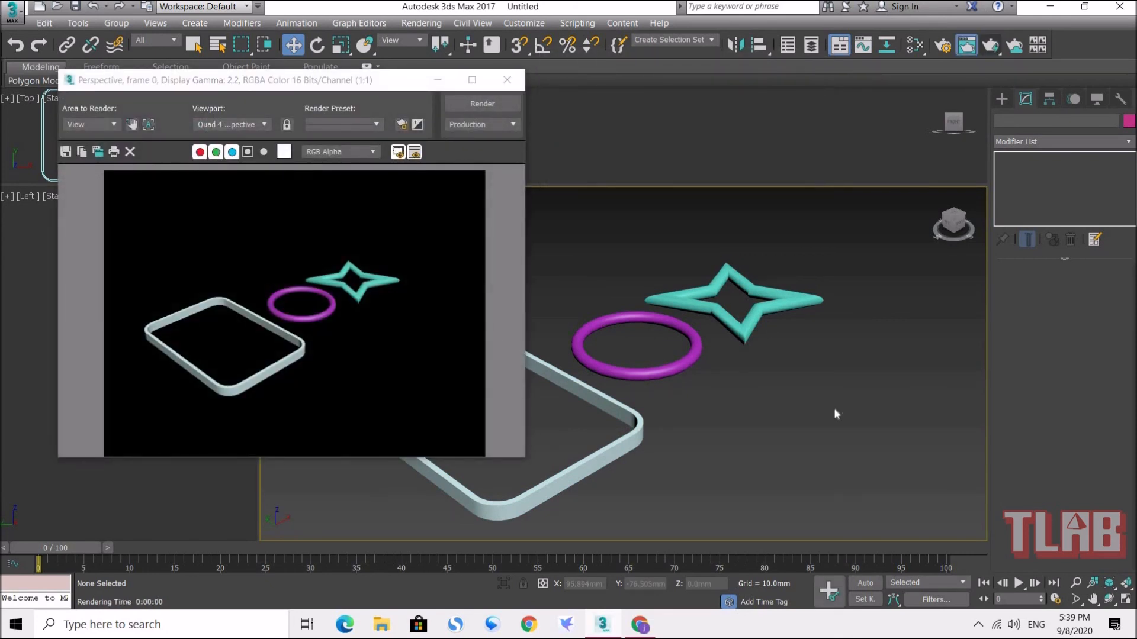
left_click(509, 83)
Select the rounded rectangle and disable its thickness in both the renderer and the viewport
left_click(593, 365)
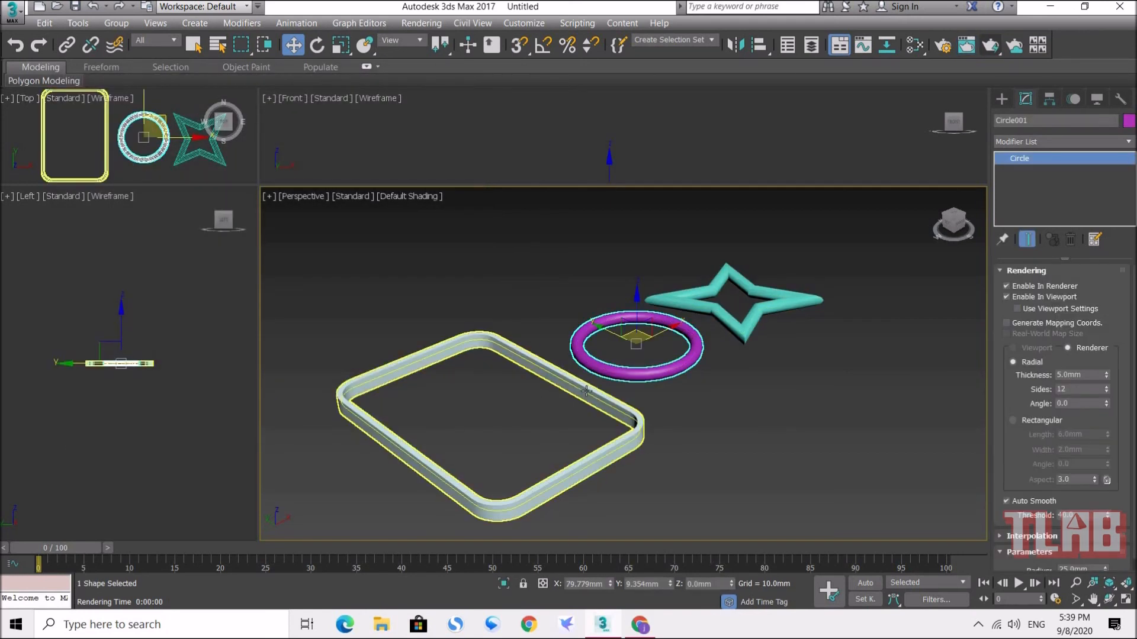
left_click(616, 408)
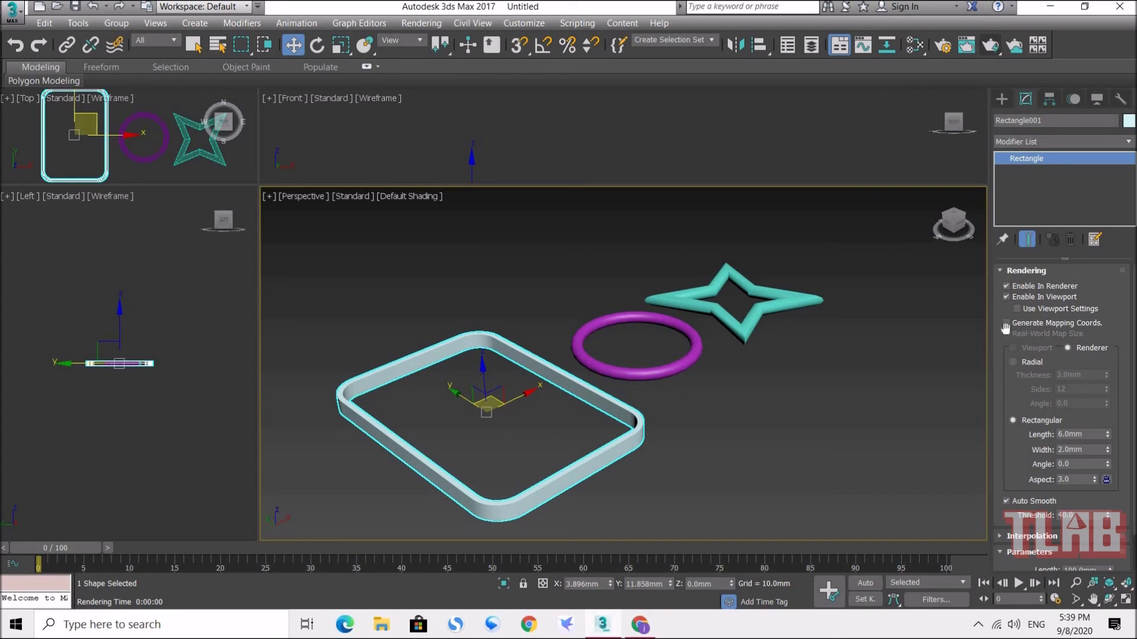
left_click(1006, 286)
left_click(1006, 297)
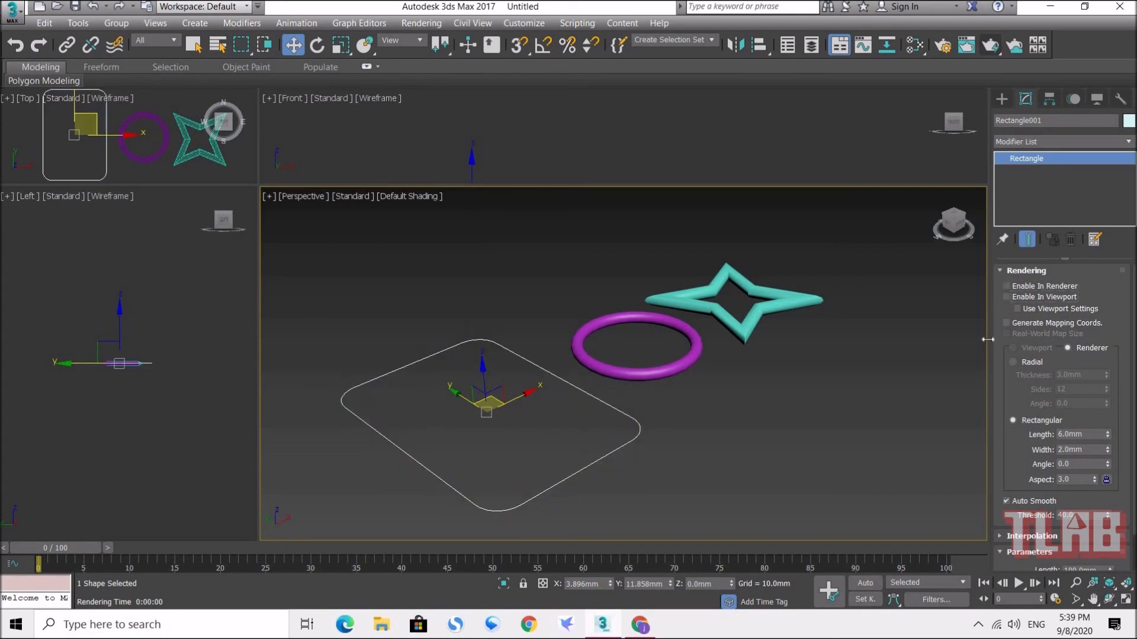
Disable the renderer and viewport thickness of the circle and the star, and collapse the star's rendering settings
left_click(681, 377)
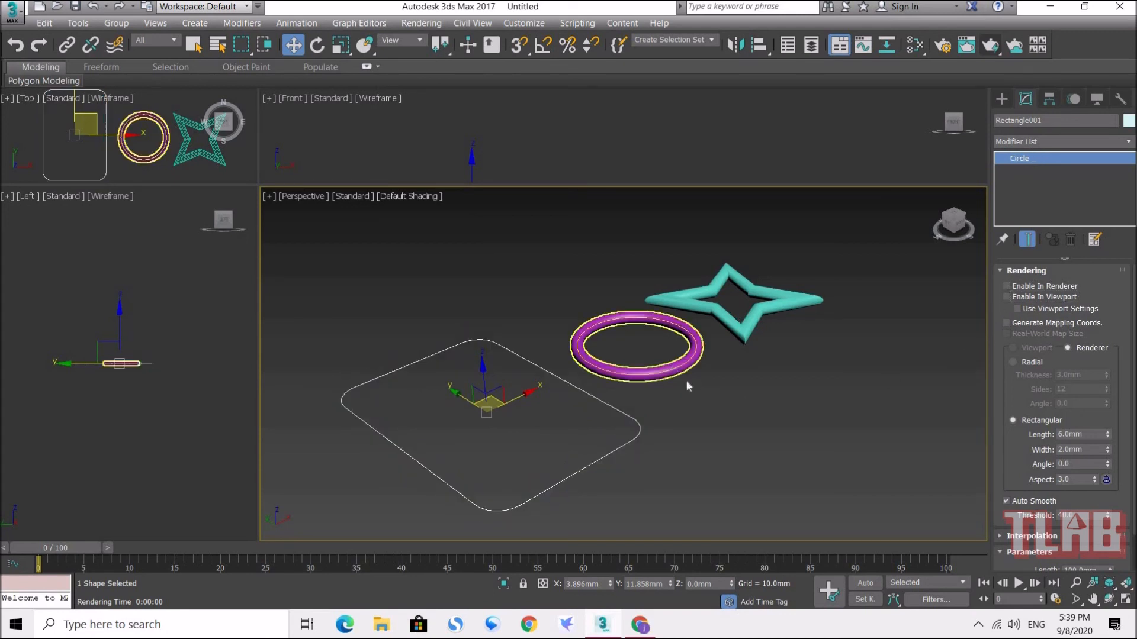
left_click(1006, 296)
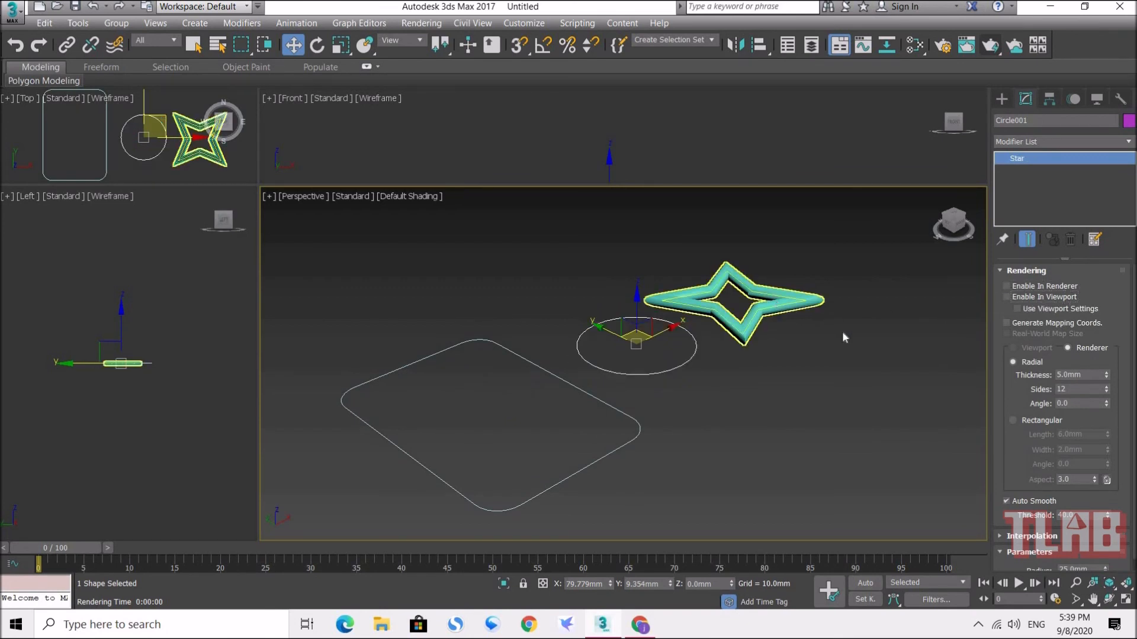
left_click(808, 304)
left_click(1029, 298)
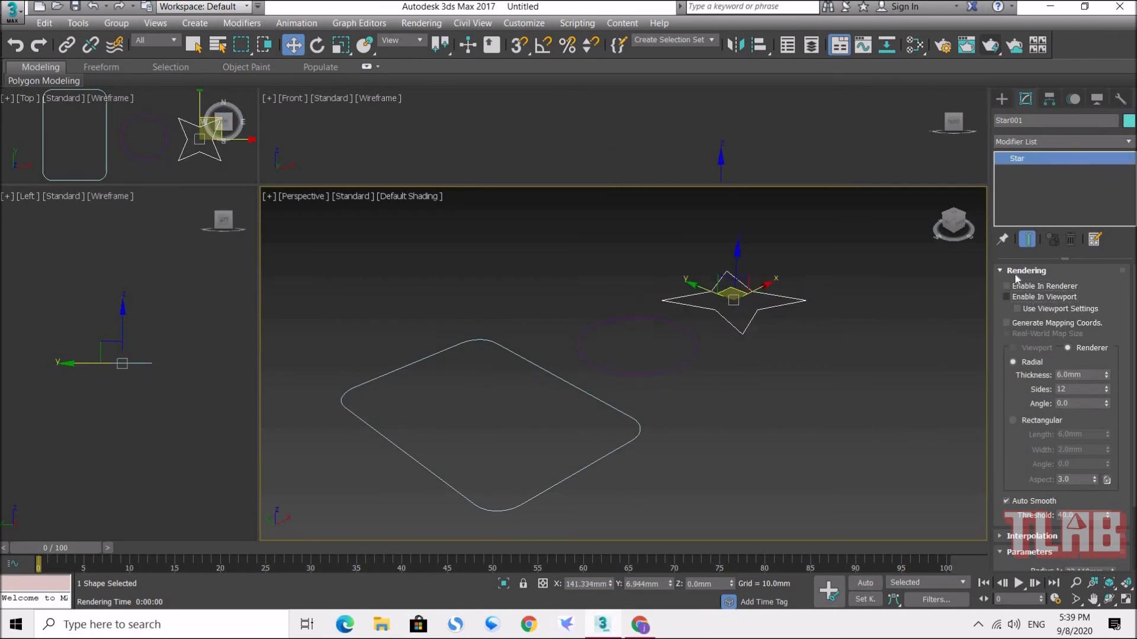
left_click(1014, 271)
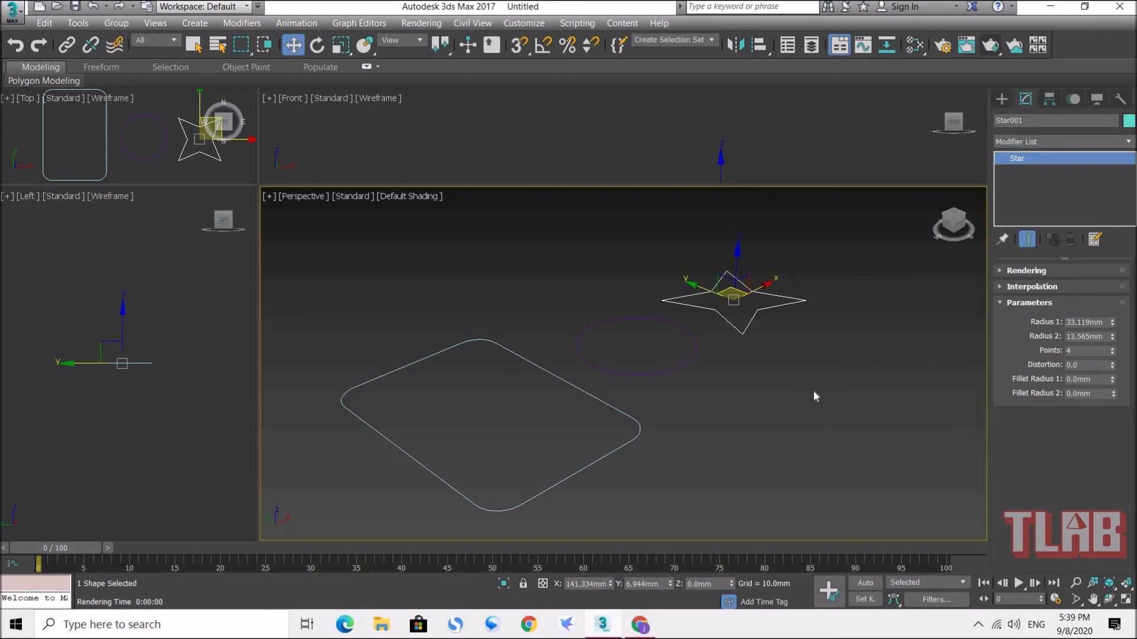